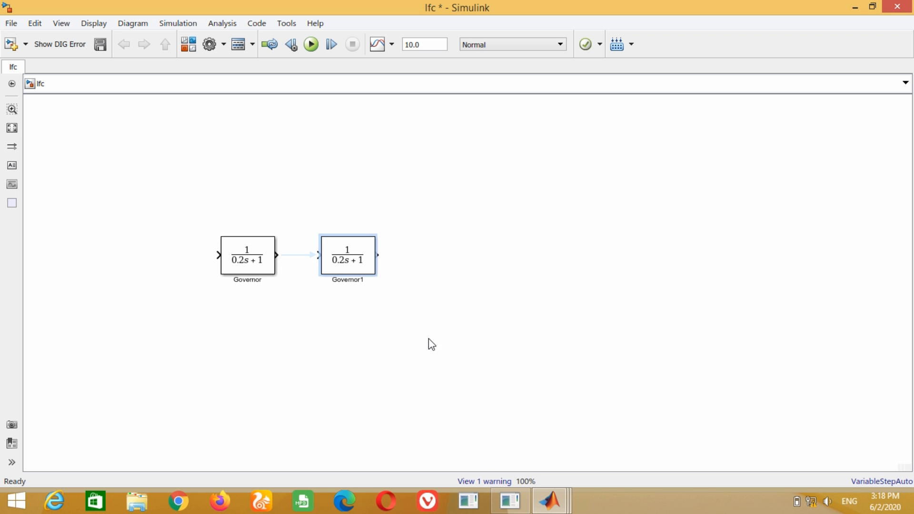
Step: Check the turbine time constant in the example slides and set the Governor1 block's denominator coefficients to [0.5 1]
click(514, 511)
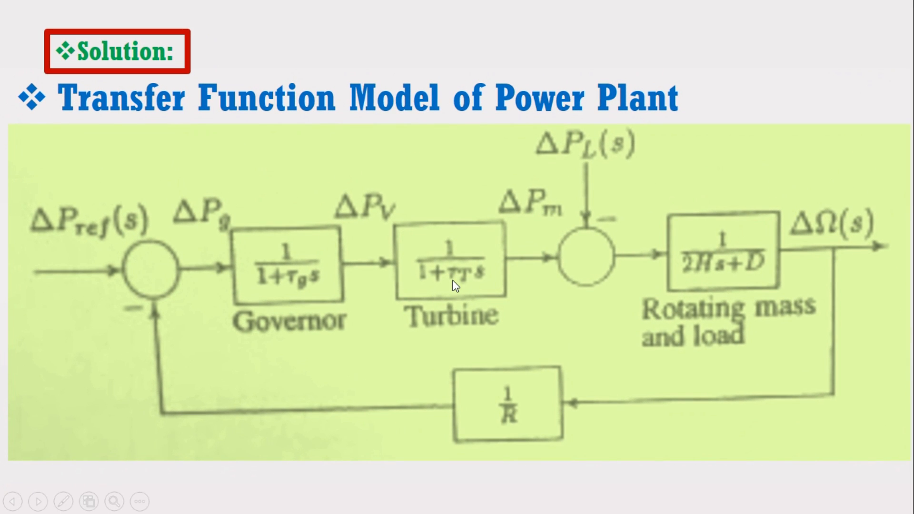
key(Left)
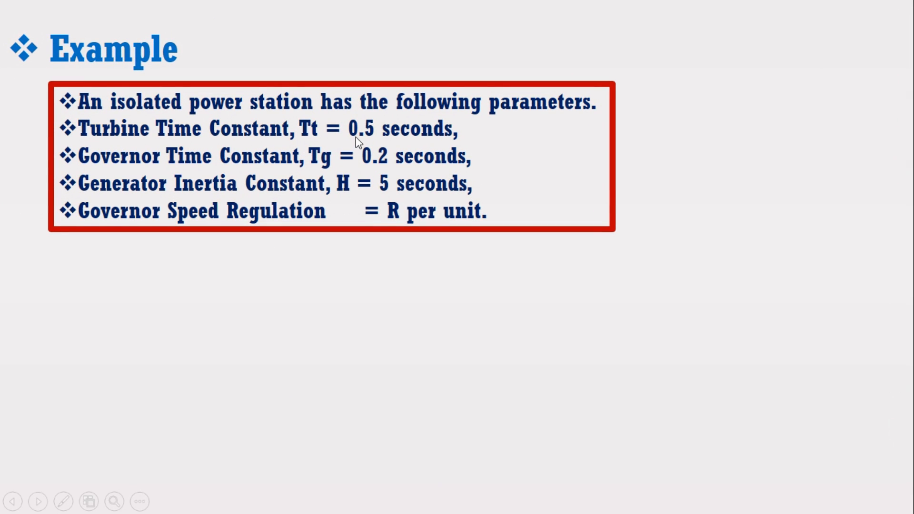
key(alt+Tab)
double_click(347, 257)
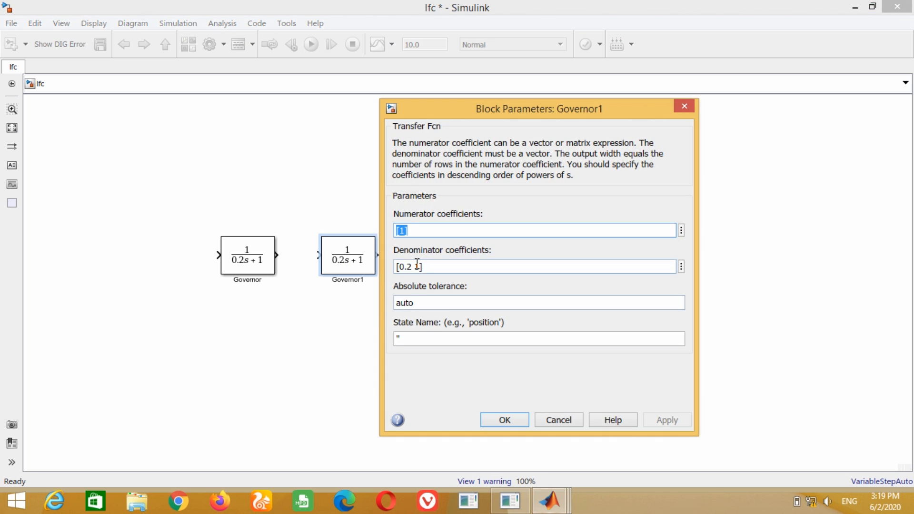
key(Tab)
key(End)
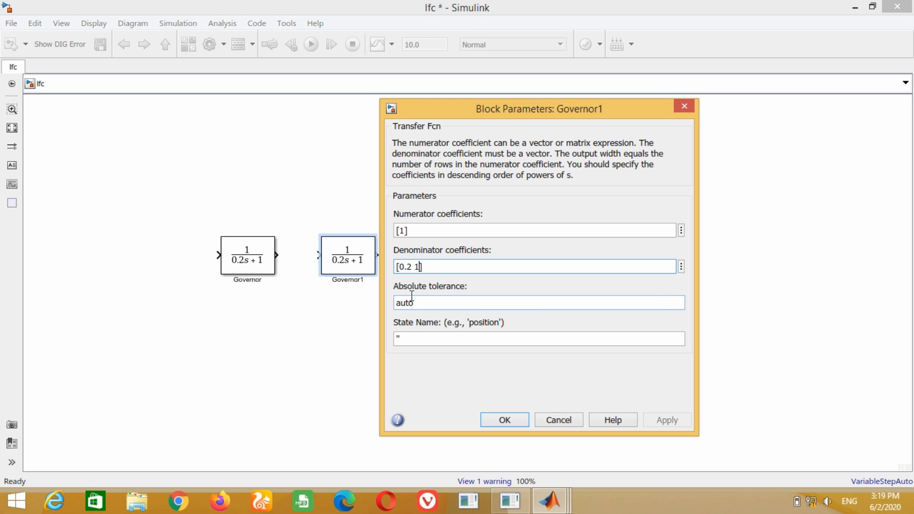
key(BackSpace)
text(5)
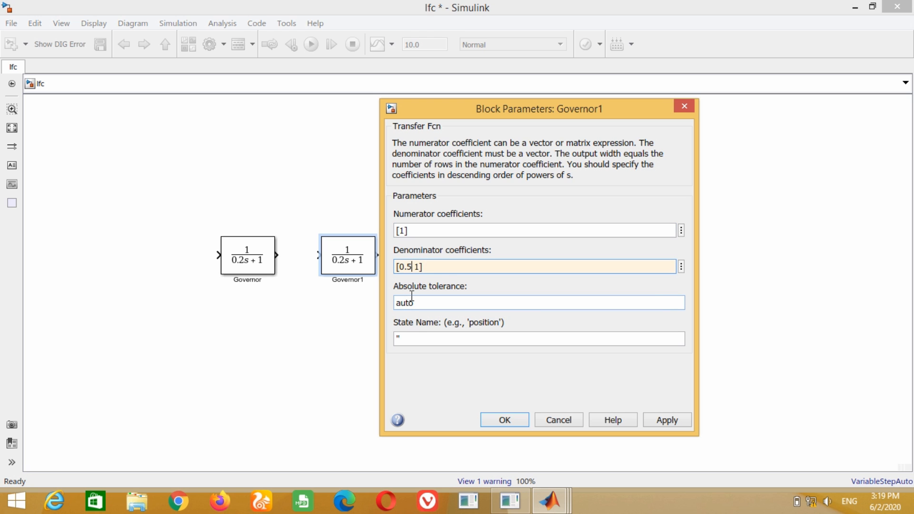
click(665, 419)
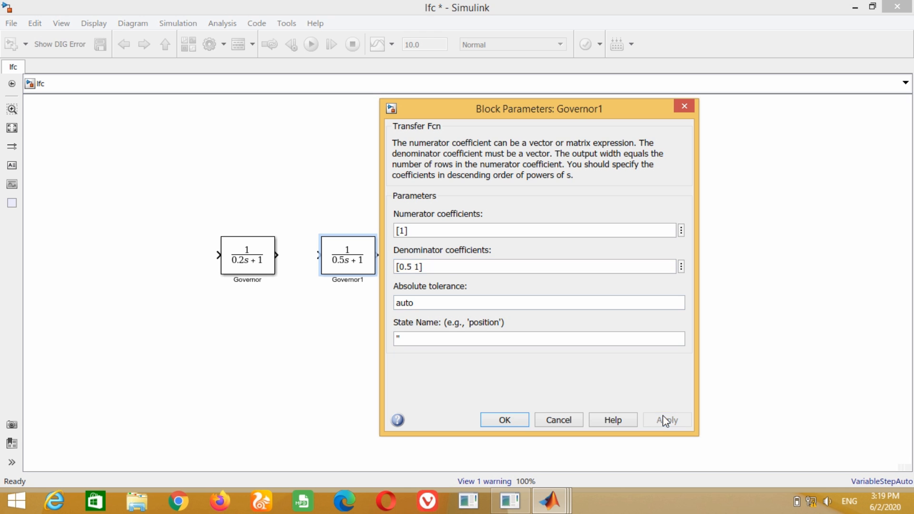
click(504, 420)
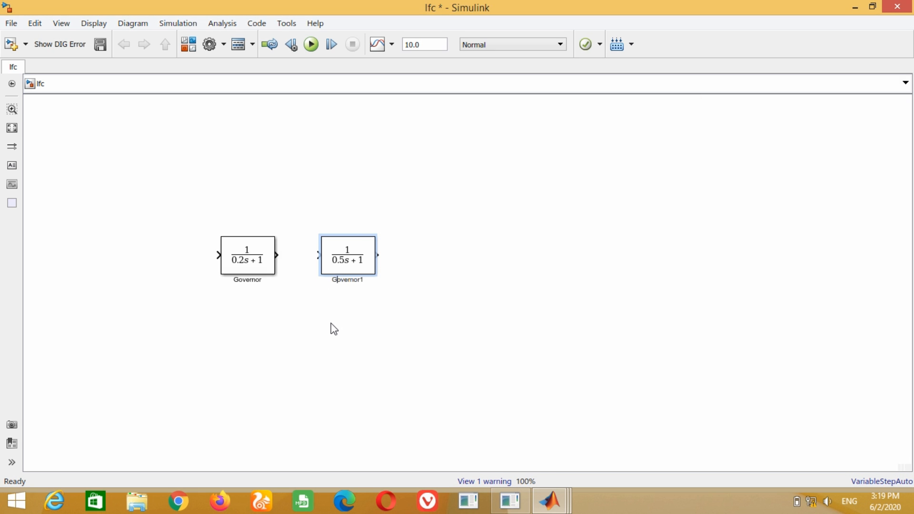
Step: Rename the Governor1 block as Turbine and connect the Governor block's output to its input
text(Turbine)
key(Delete)
key(Delete)
key(Delete)
key(Delete)
key(Delete)
key(Delete)
key(Delete)
key(Delete)
key(Delete)
click(356, 339)
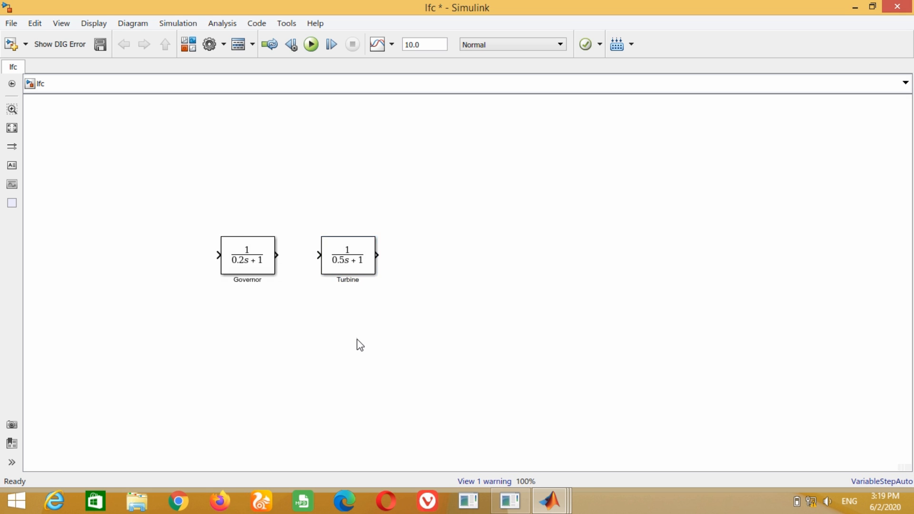
drag(276, 255, 318, 255)
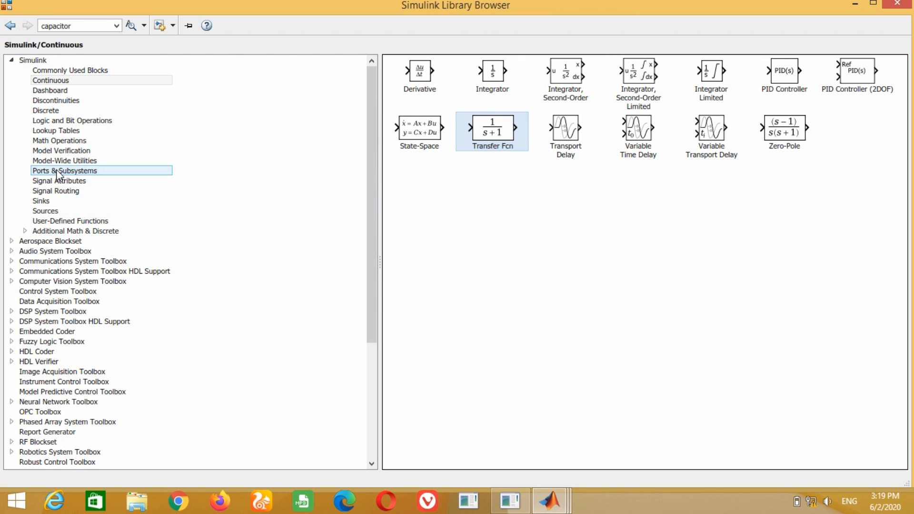
Step: Add an Add block from the Math Operations library to the model, beyond the Turbine block's output
click(59, 143)
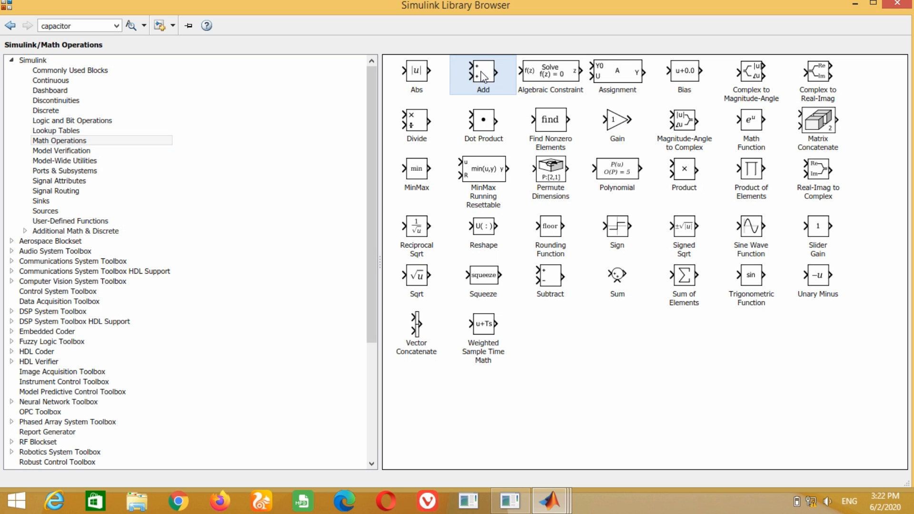
right_click(483, 77)
click(523, 77)
drag(474, 288, 469, 255)
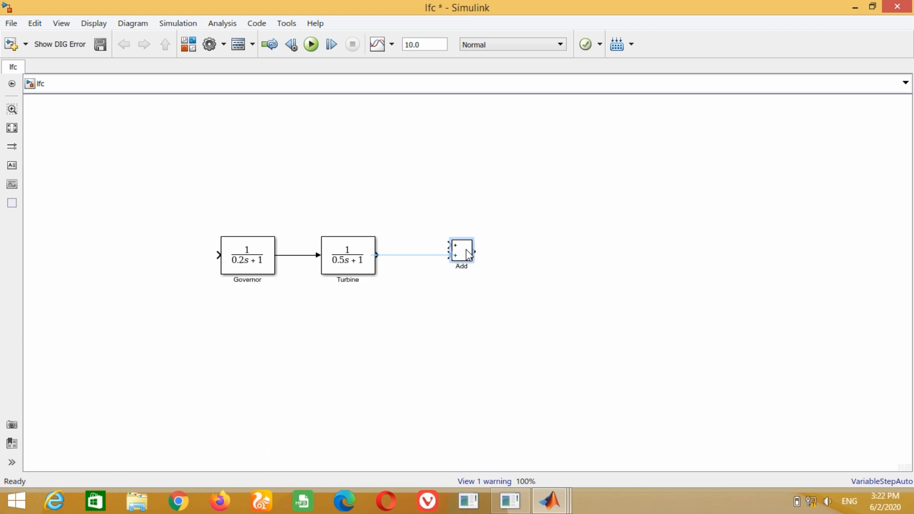
Step: Set the Add block's list of signs to -+ and connect the Turbine output to its plus input
double_click(463, 251)
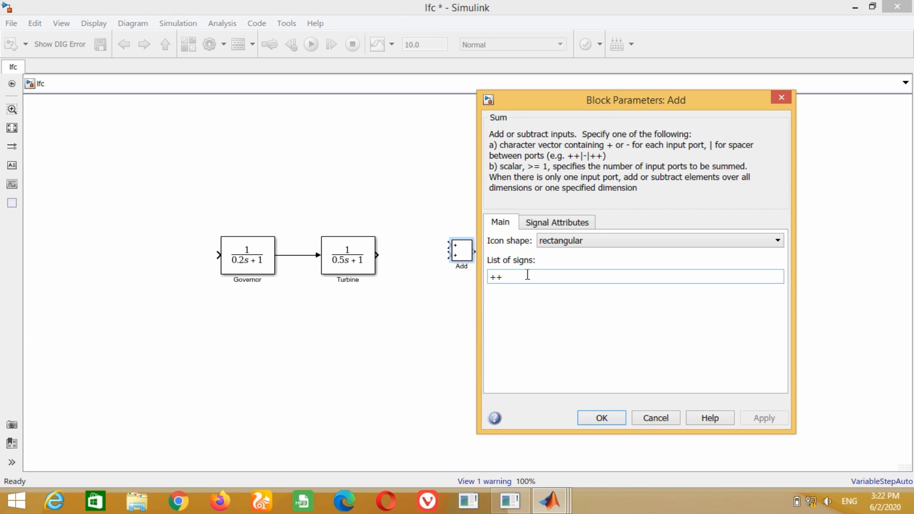
double_click(527, 274)
key(Left)
text(-)
key(Return)
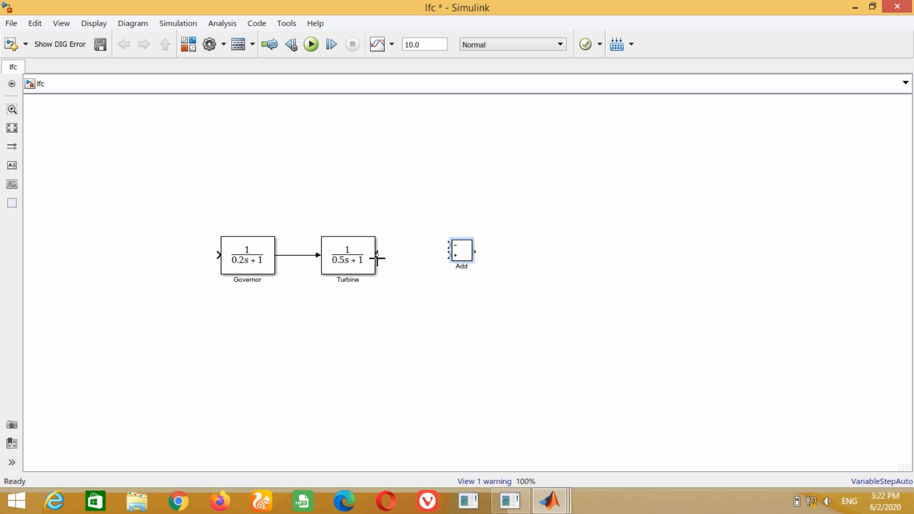
drag(377, 255, 450, 255)
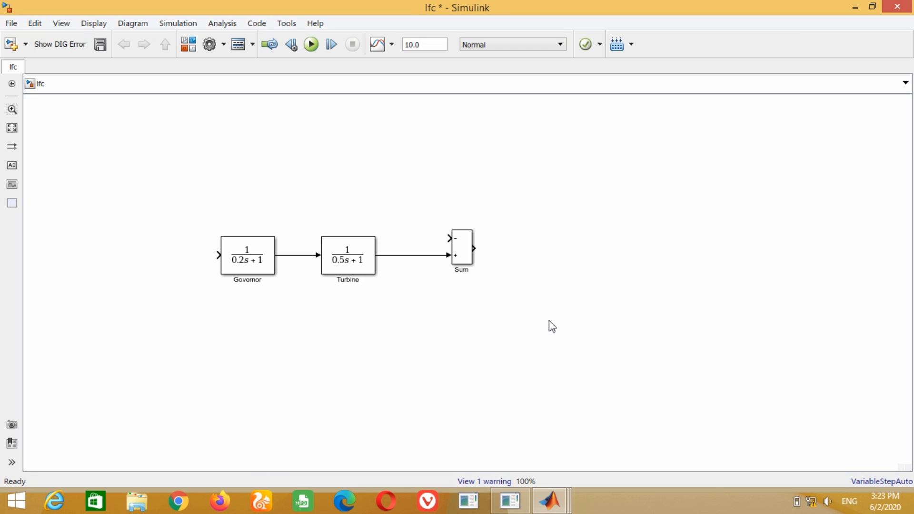
Step: Add a Step block from the Sources library above the Turbine and connect it to the Sum block's minus input
mouse_move(571, 508)
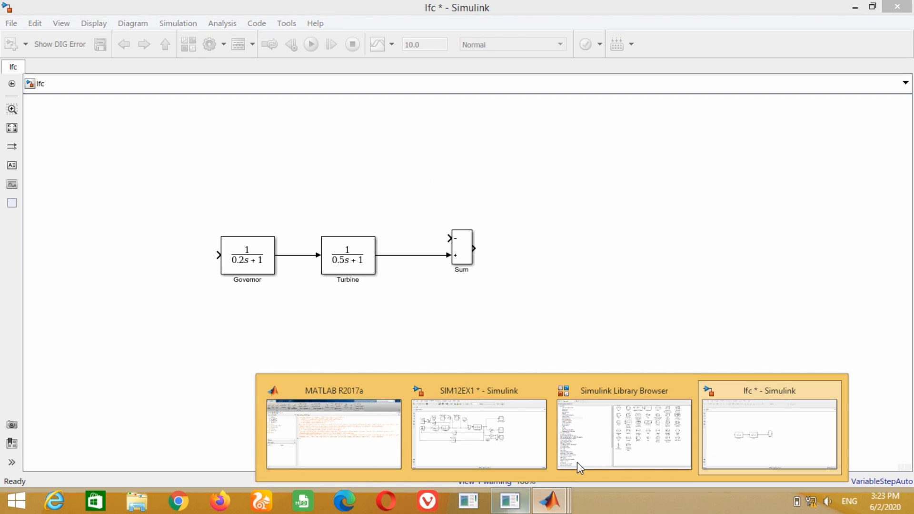
click(610, 441)
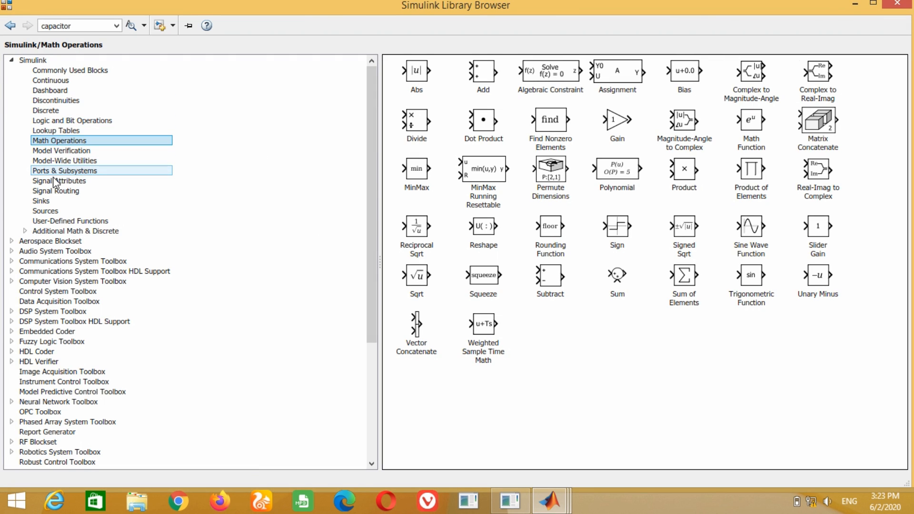
click(43, 211)
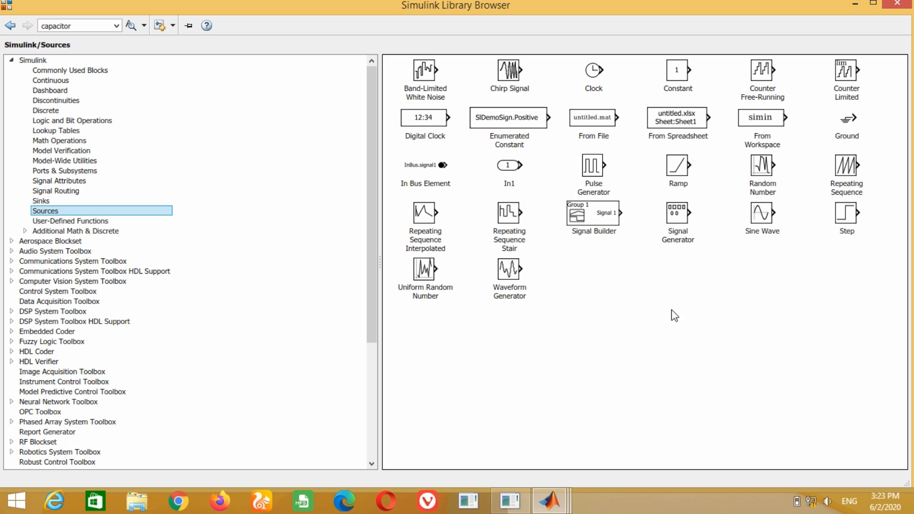
click(846, 218)
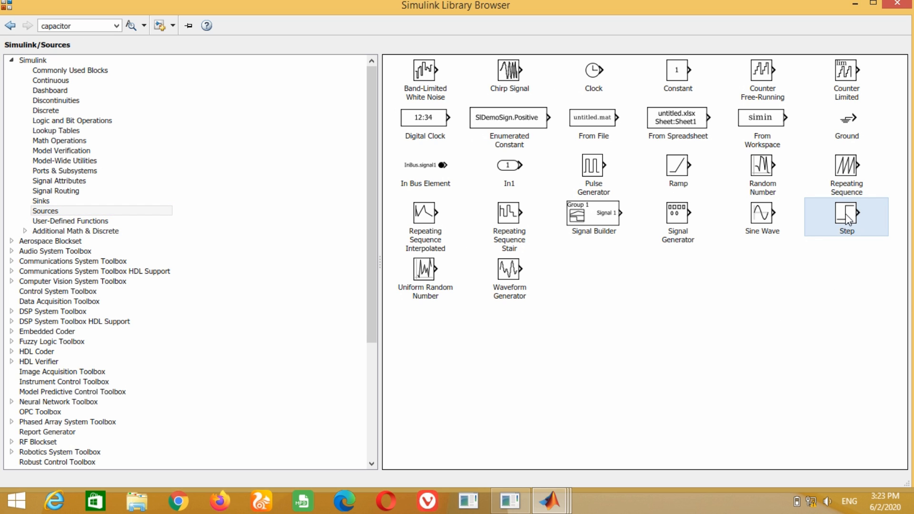
right_click(847, 216)
click(842, 221)
mouse_move(564, 493)
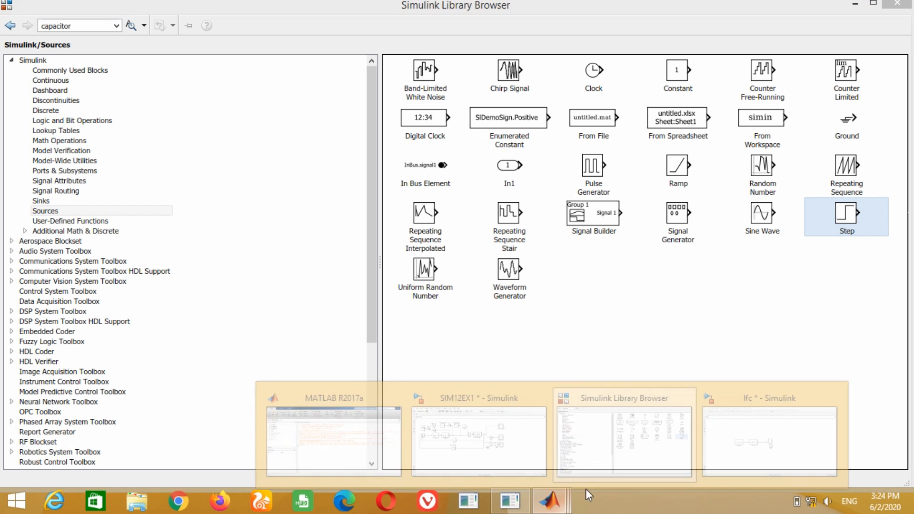
click(746, 435)
drag(462, 291, 448, 238)
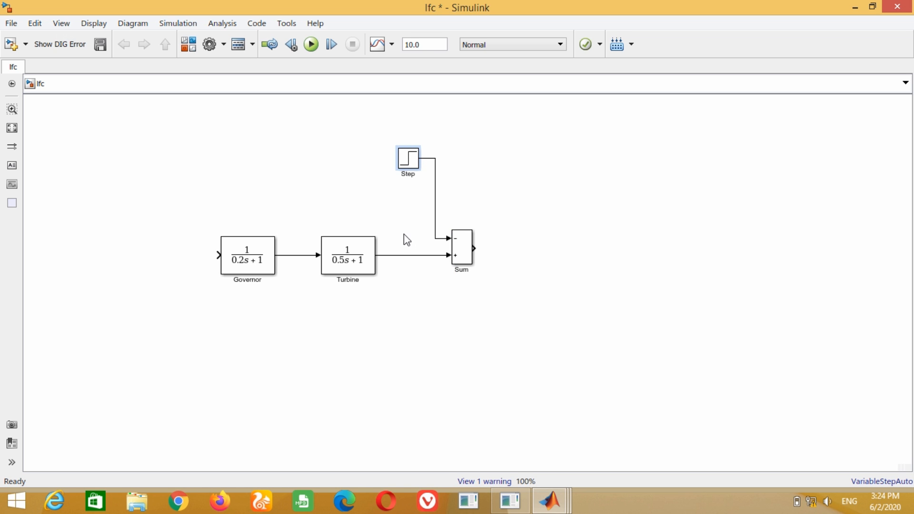
Step: Set the Step block's step time to 100 and both its initial and final values to 0.2, the load change in the example
double_click(410, 159)
drag(473, 31, 515, 131)
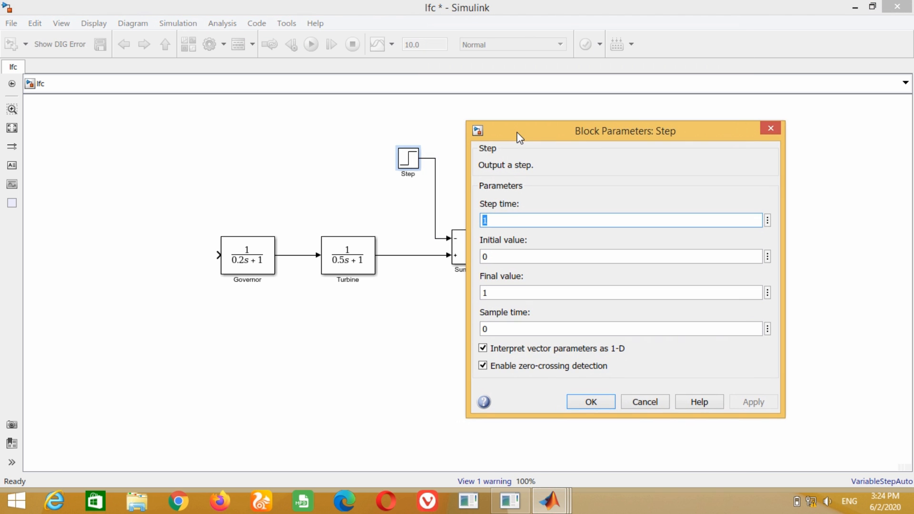
click(506, 222)
text(00)
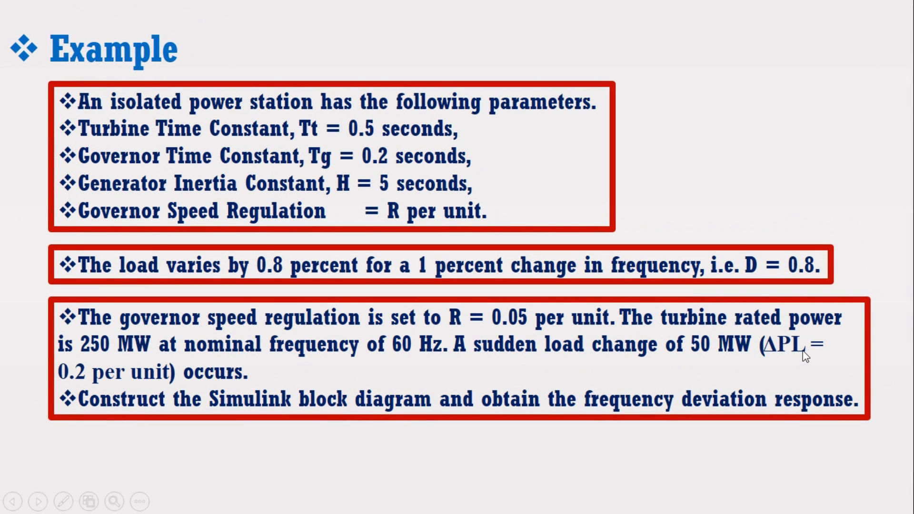
click(118, 381)
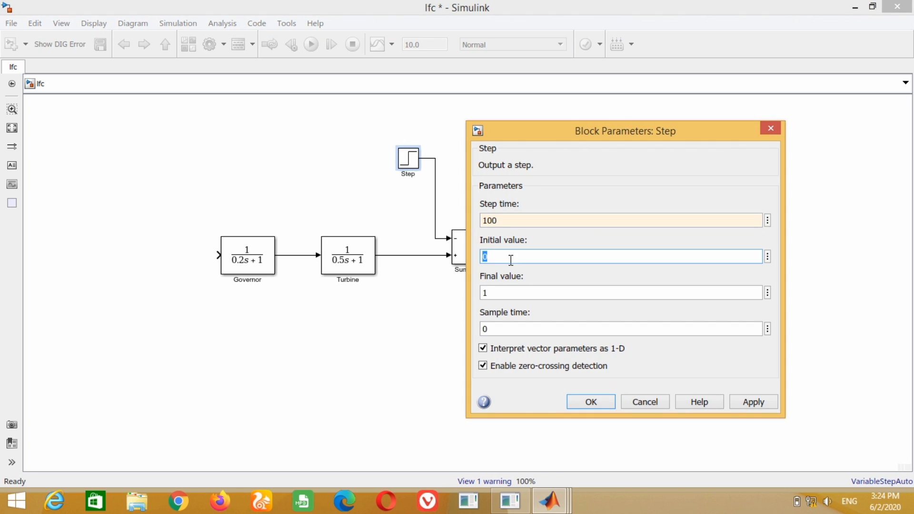
click(509, 256)
text(.2)
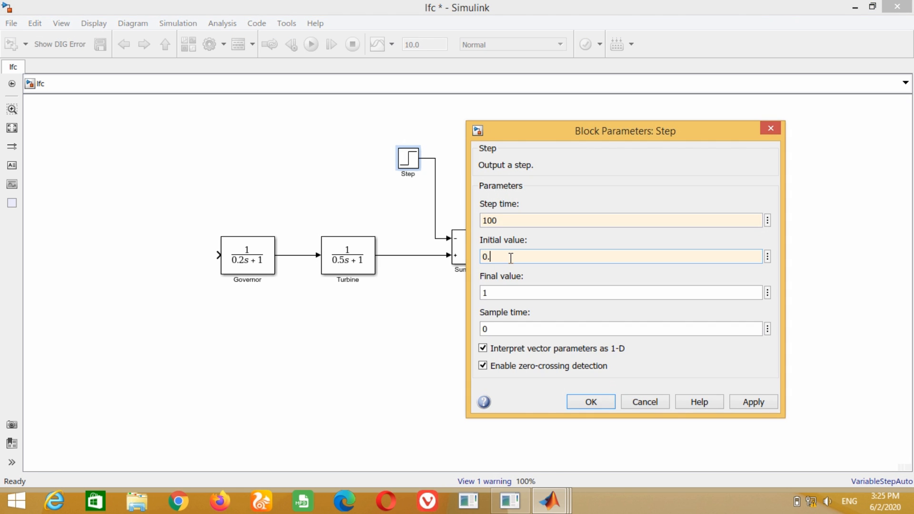
click(499, 297)
key(BackSpace)
text(0.2)
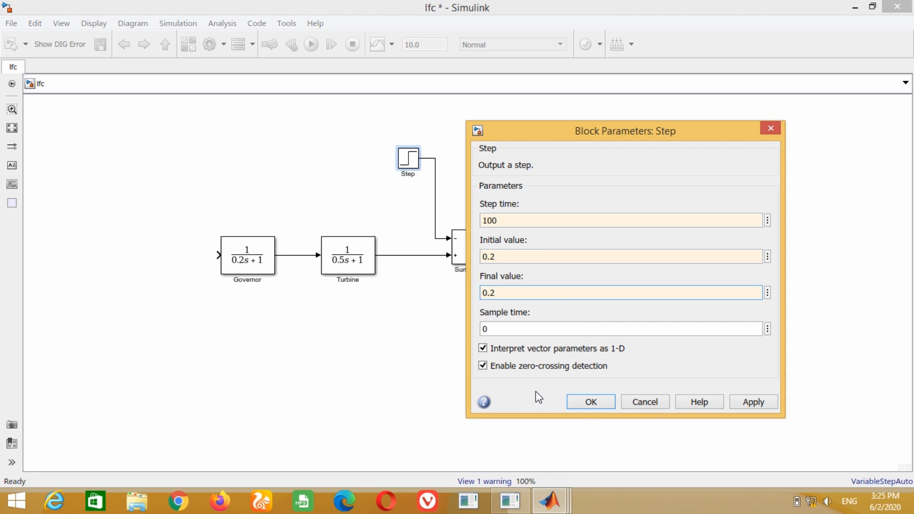
click(753, 402)
click(590, 402)
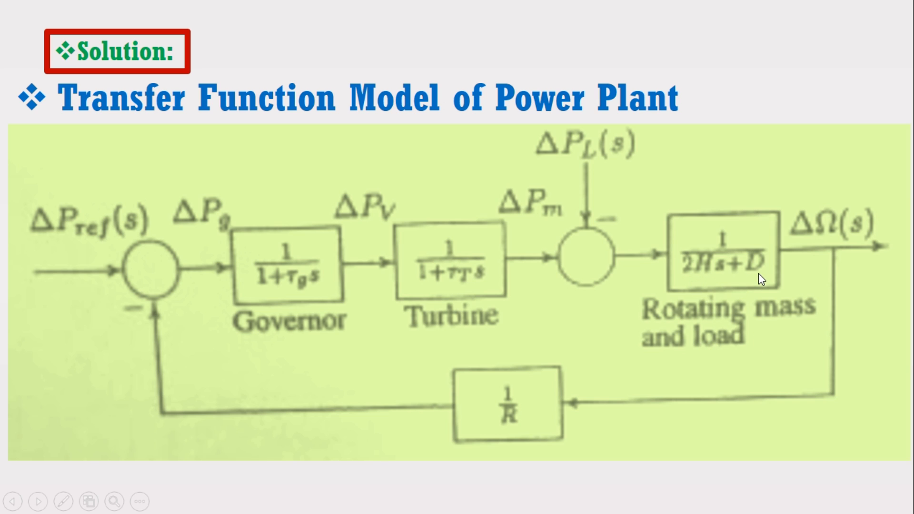
Step: Review the example's inertia and load parameters in the slides and place a copy of the Turbine block after the Sum block
key(Left)
key(Left)
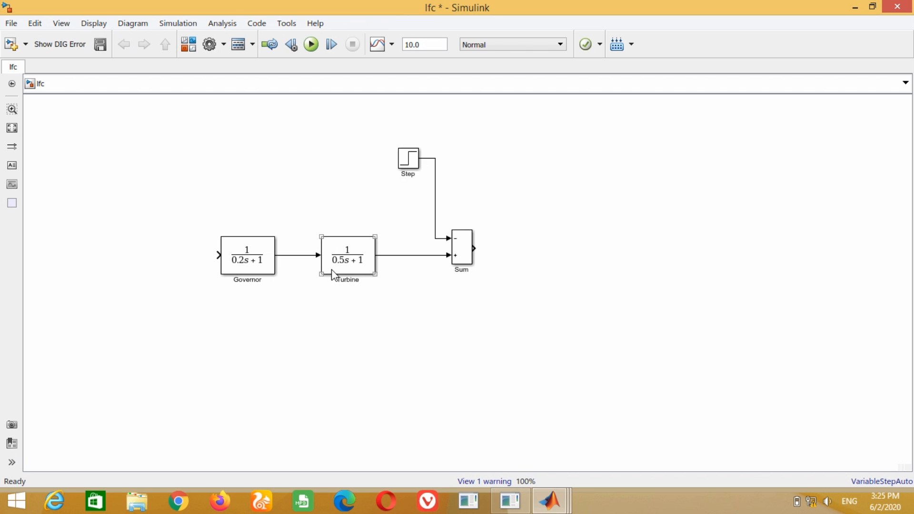
click(349, 269)
drag(349, 269, 546, 265)
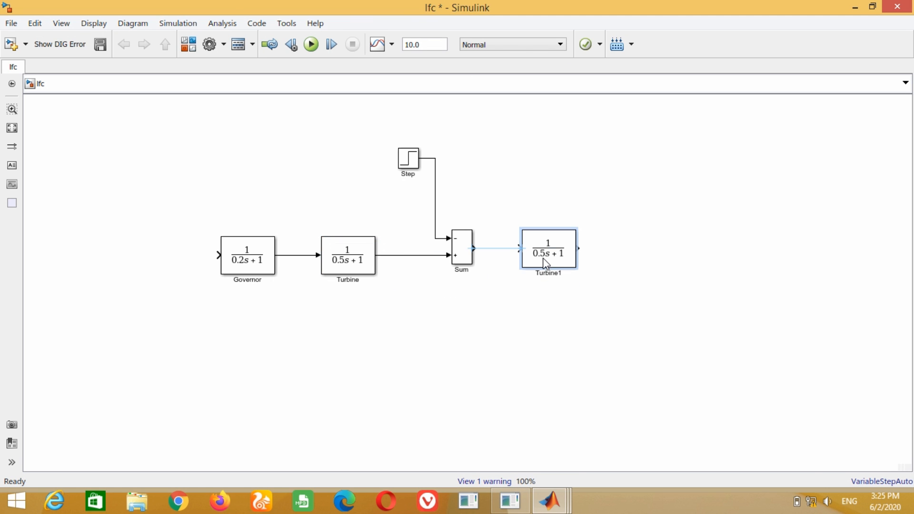
Step: Connect the Turbine1 block to the Sum output and set its denominator coefficients to [10 0.8]
double_click(548, 259)
drag(673, 104, 276, 82)
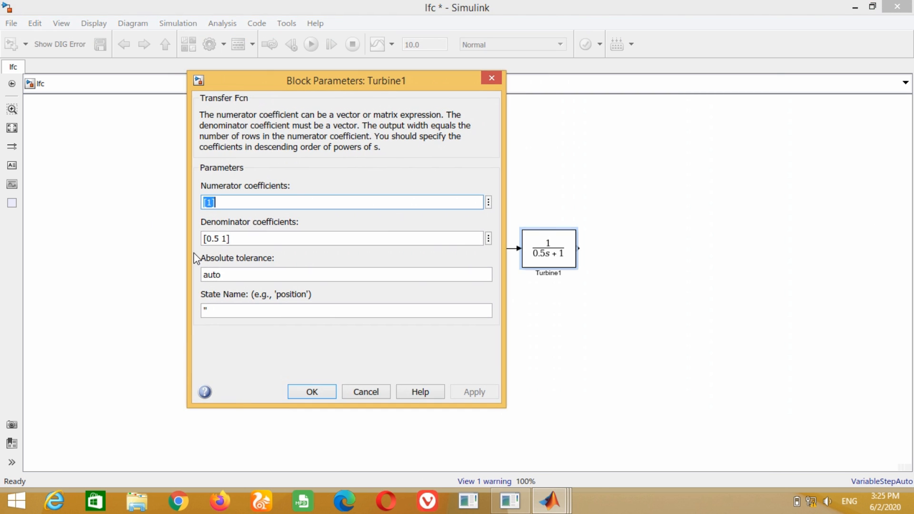
key(Tab)
key(Left)
key(Left)
key(Left)
key(Left)
key(Left)
key(Left)
text(10)
key(Delete)
key(Delete)
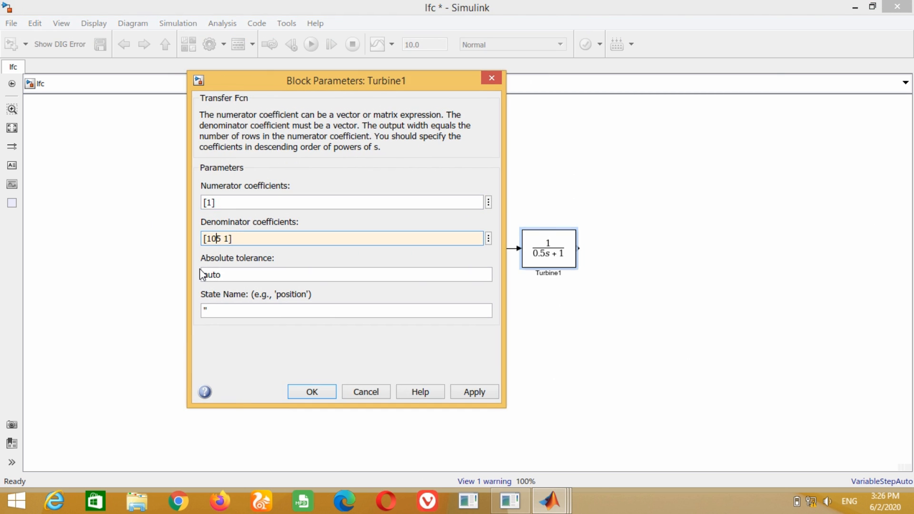
key(Delete)
text(0.8)
key(Delete)
key(Delete)
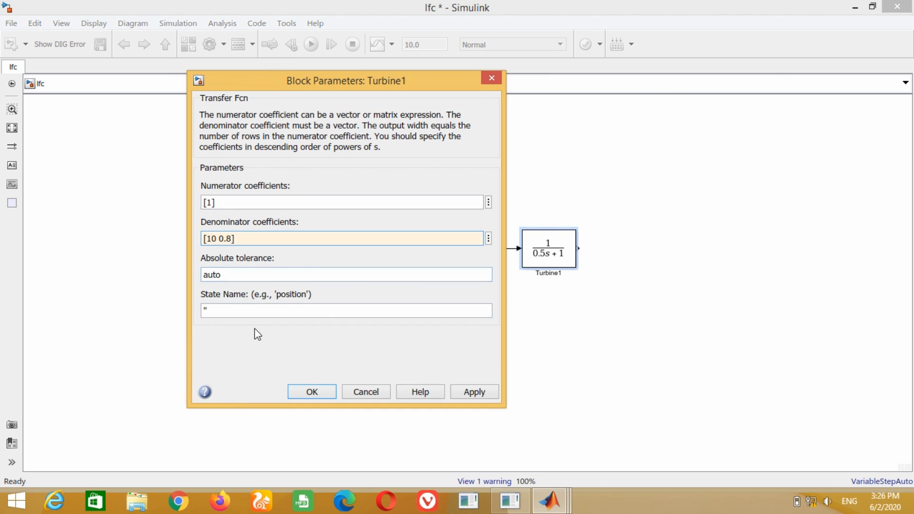
click(470, 392)
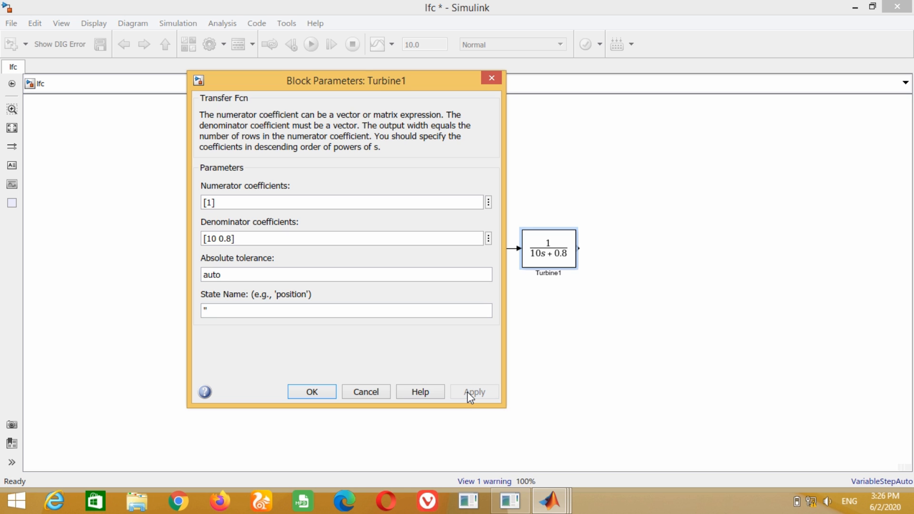
click(312, 392)
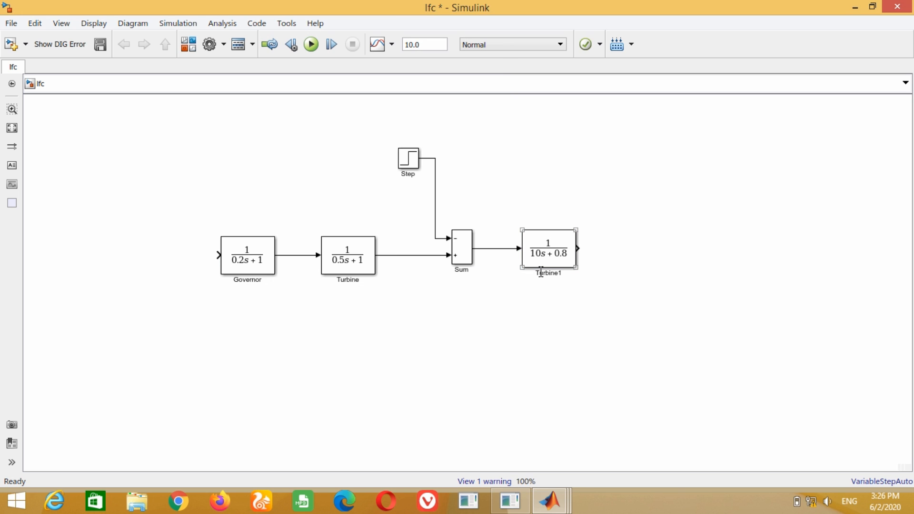
Step: Rename the Turbine1 block as Inertia & Load
text(Inertia &)
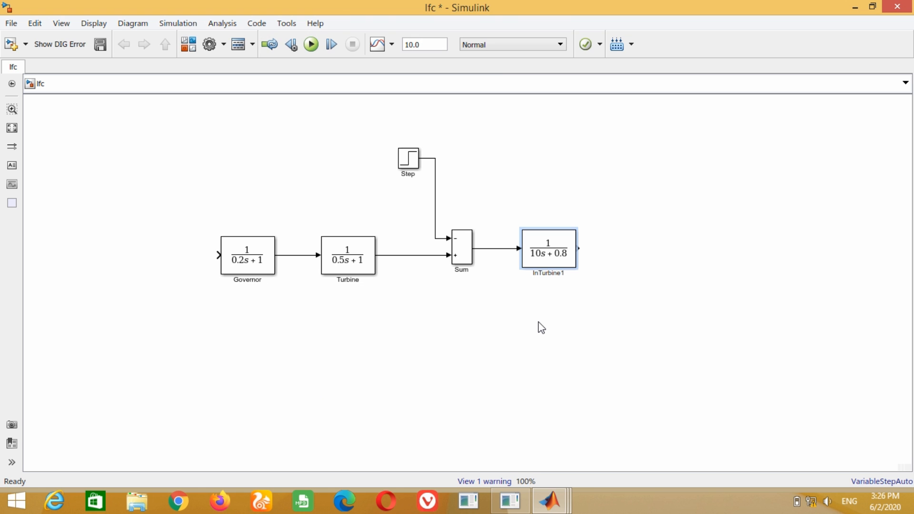
text( Load)
key(Delete)
key(Delete)
key(Delete)
key(Delete)
key(Delete)
key(Delete)
key(Delete)
key(Delete)
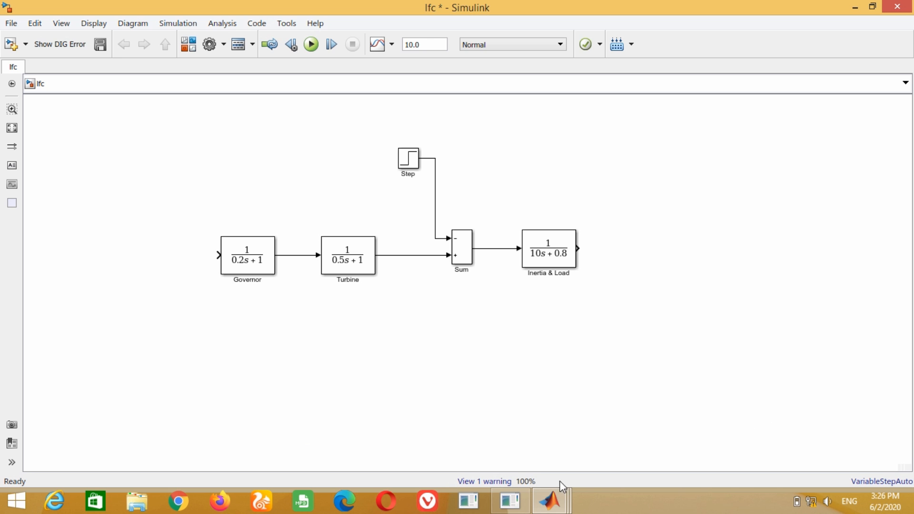
Step: Add a Gain block from the Math Operations library to the lfc model
mouse_move(550, 501)
click(622, 434)
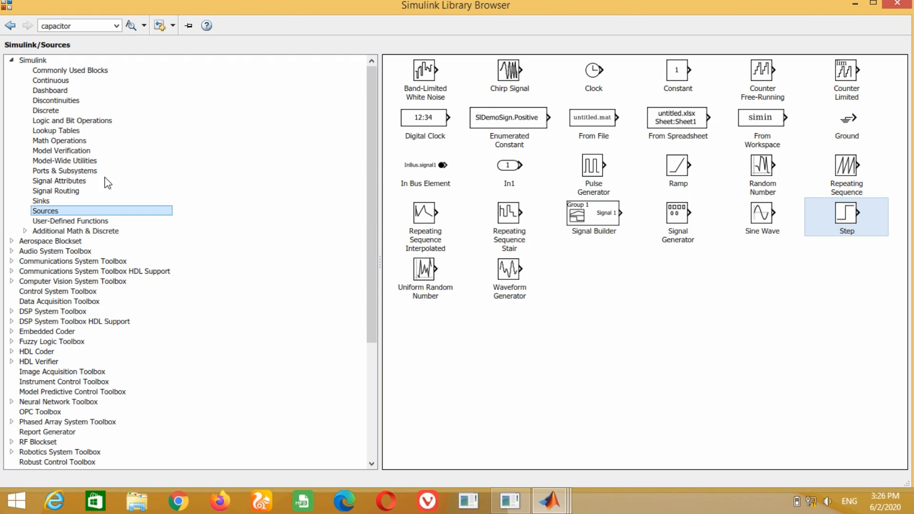
click(59, 140)
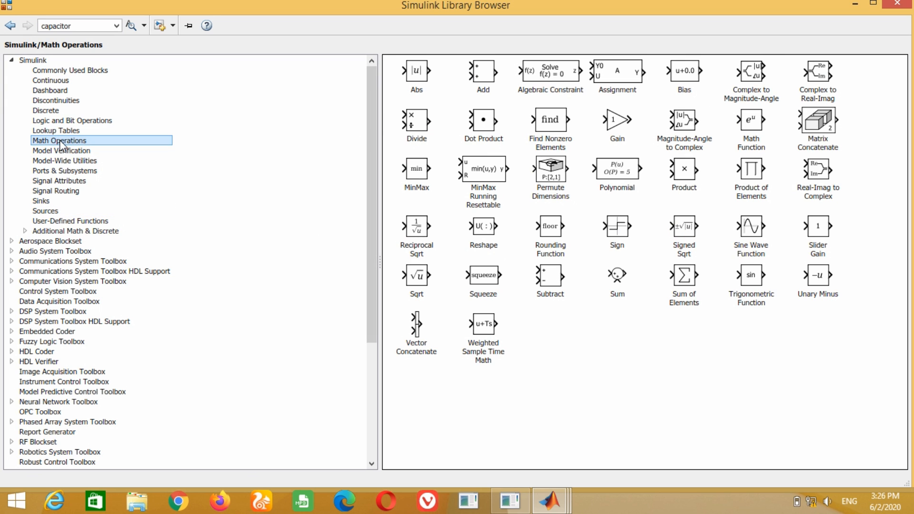
click(616, 119)
right_click(616, 119)
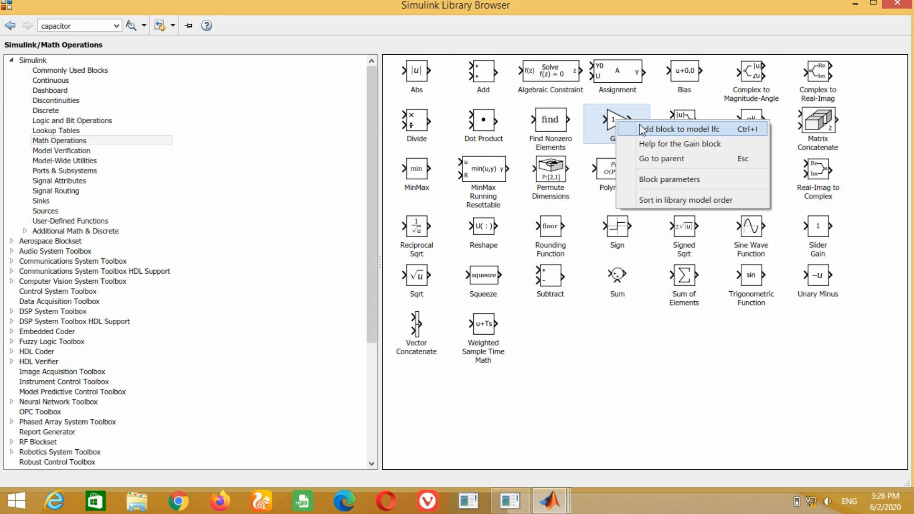
click(638, 125)
mouse_move(549, 500)
click(739, 456)
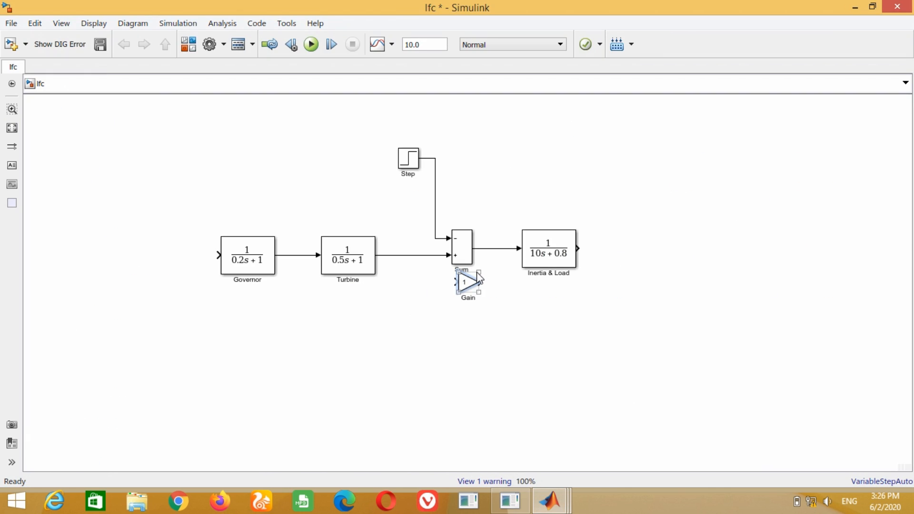
Step: Place the Gain block below the Sum block, rotate it to face backwards and feed it from the Inertia & Load output
mouse_move(468, 287)
mouse_down()
mouse_move(474, 359)
mouse_move(514, 340)
mouse_move(586, 255)
mouse_move(580, 249)
mouse_up()
key(ctrl+r)
key(ctrl+r)
drag(586, 307, 611, 307)
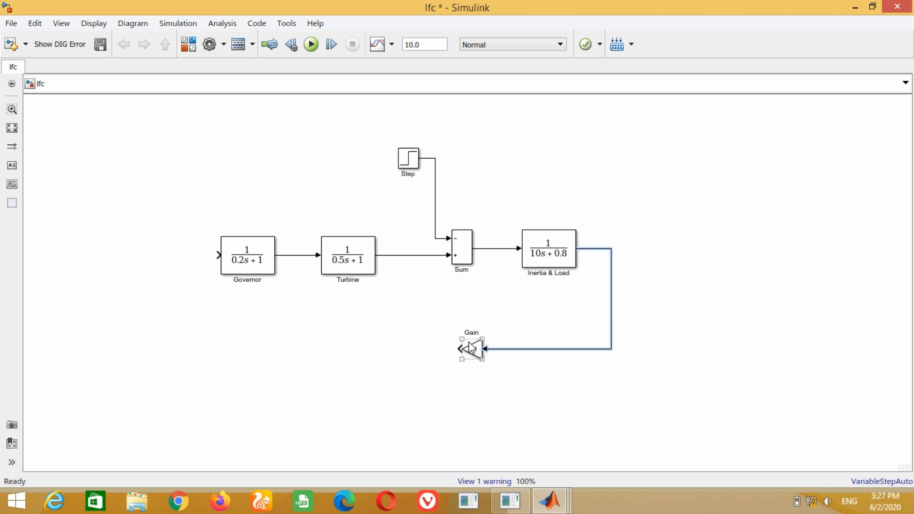
Step: Rename the Gain block as 1/R, matching the slide's block diagram, and set its gain to 20
click(471, 350)
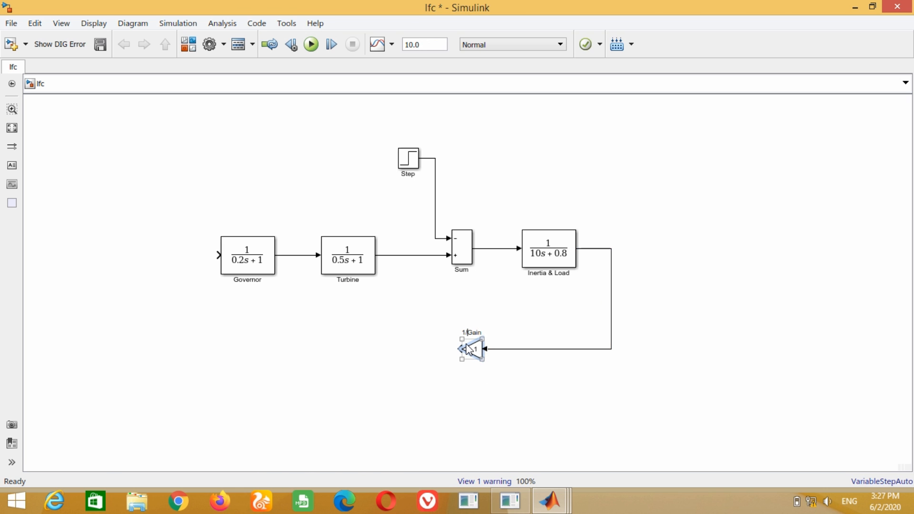
click(502, 404)
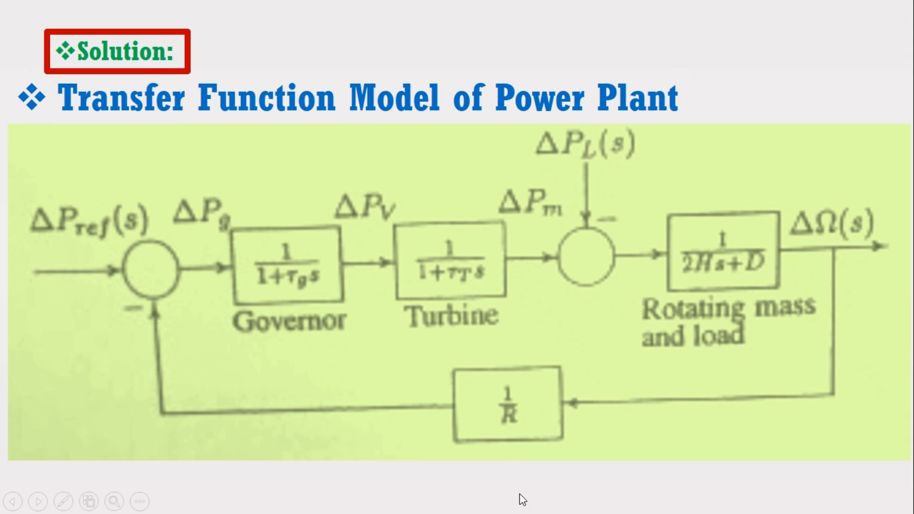
click(507, 430)
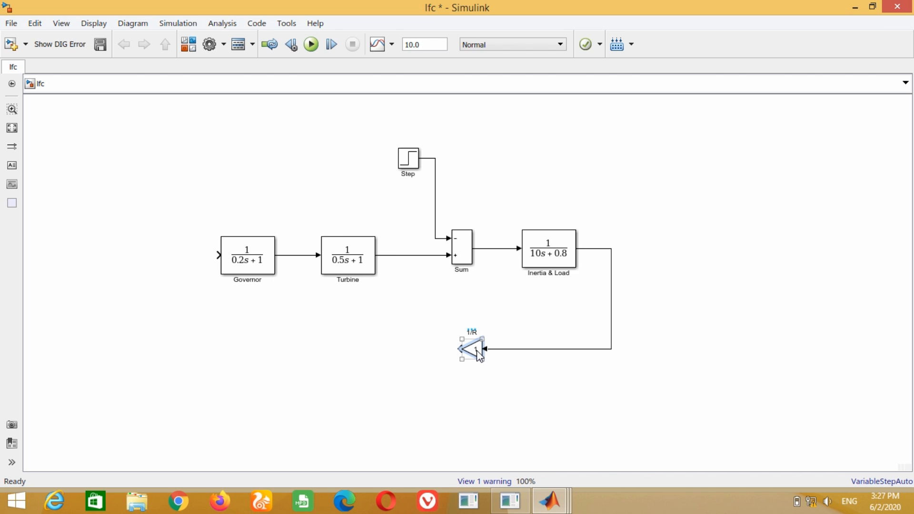
double_click(477, 351)
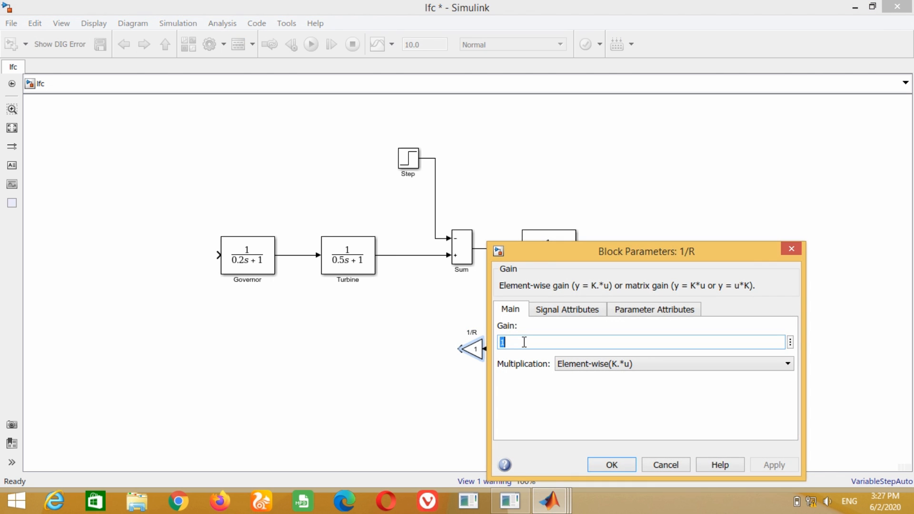
text(20)
drag(614, 248, 643, 173)
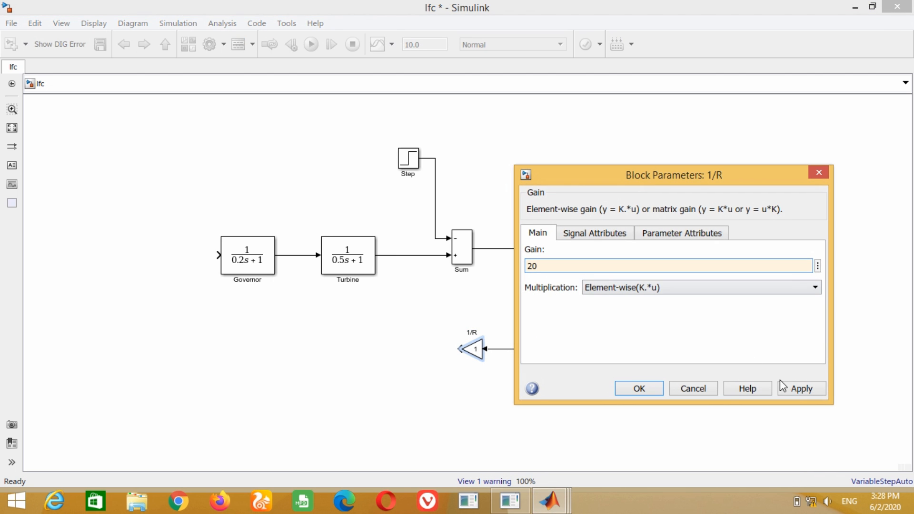
click(801, 390)
click(638, 389)
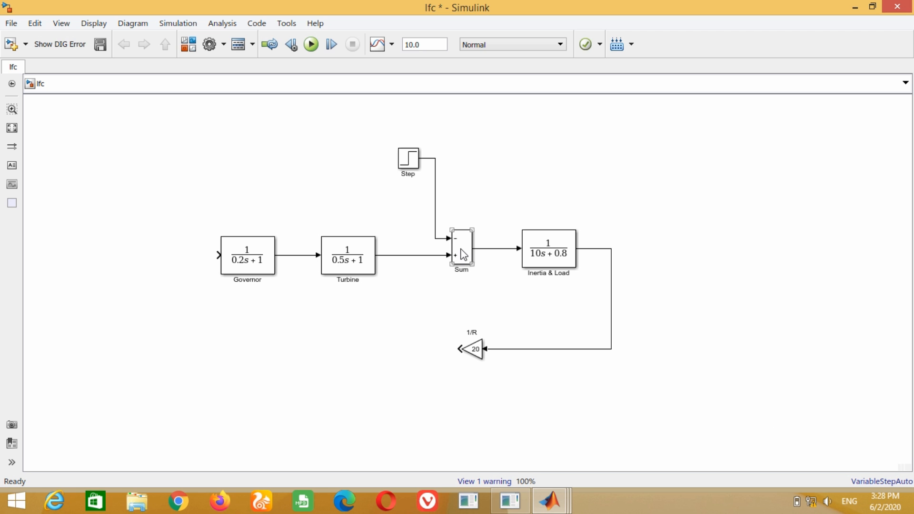
Step: Place a copy of the Sum block ahead of the Governor and set its list of signs to a single minus
click(462, 254)
drag(462, 253, 155, 273)
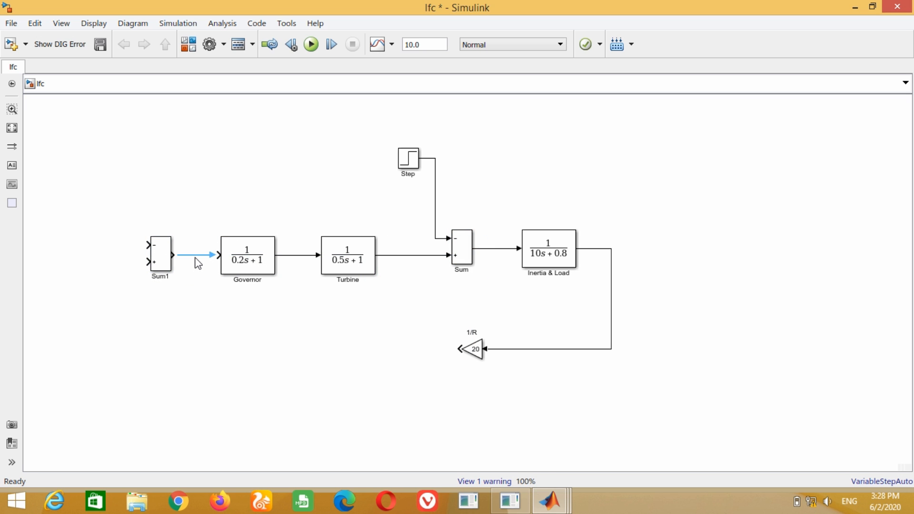
double_click(160, 255)
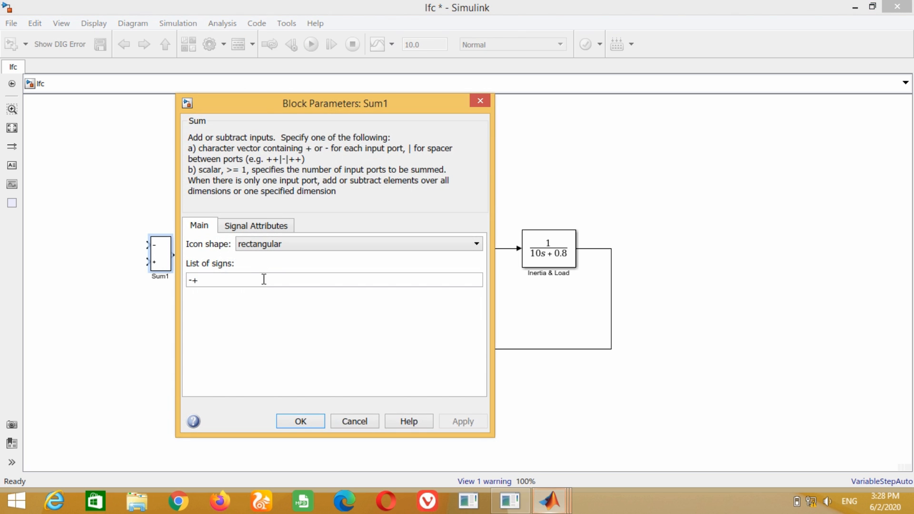
double_click(260, 278)
text(-)
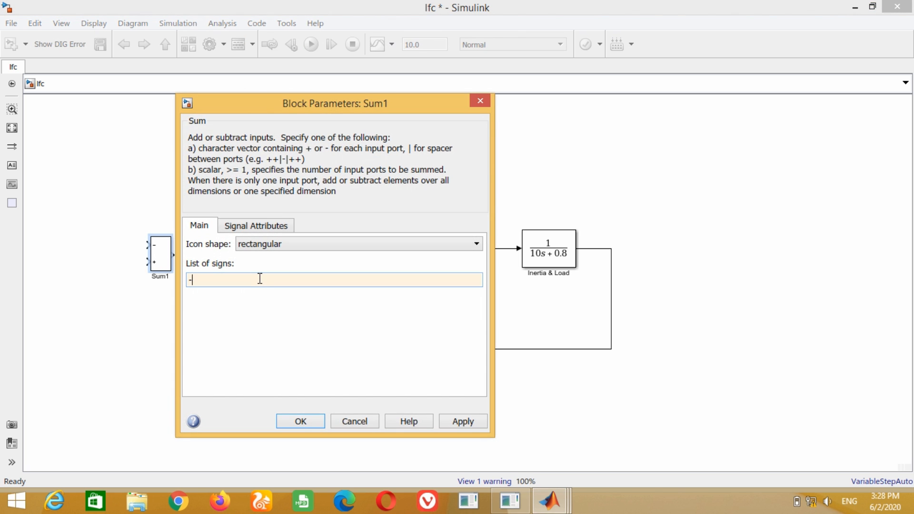
key(Return)
Step: Connect the 1/R output to the Sum1 input and the Sum1 output to the Governor, aligning Sum1 with it
drag(461, 349, 121, 282)
drag(136, 252, 164, 266)
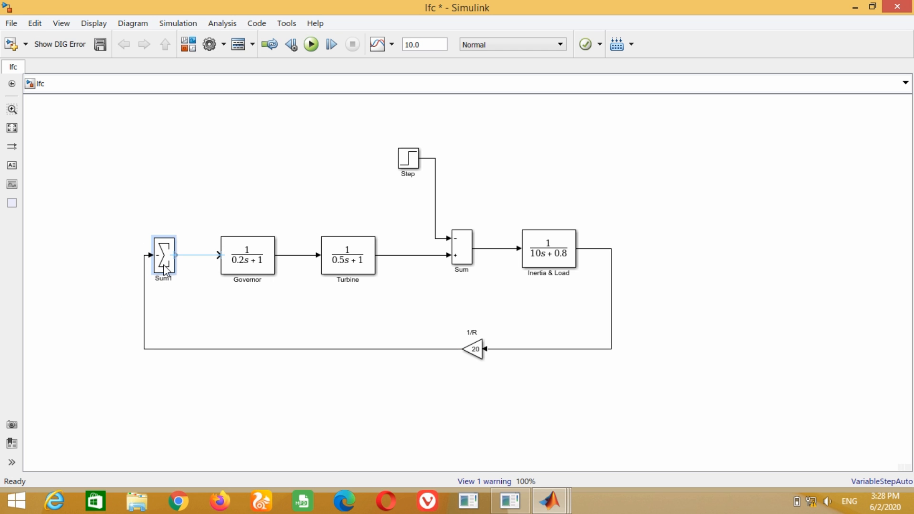
click(212, 326)
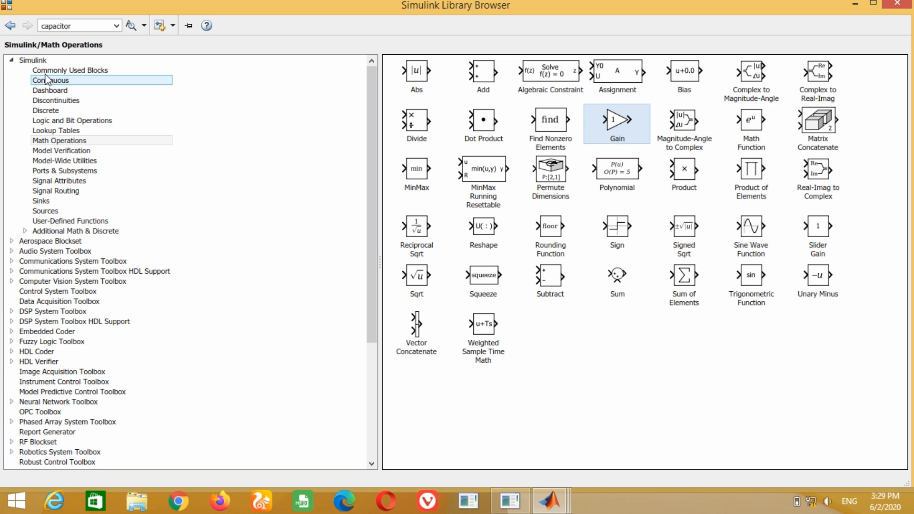
Step: Add a Scope from the Sinks library and connect it to the Inertia & Load output
click(41, 200)
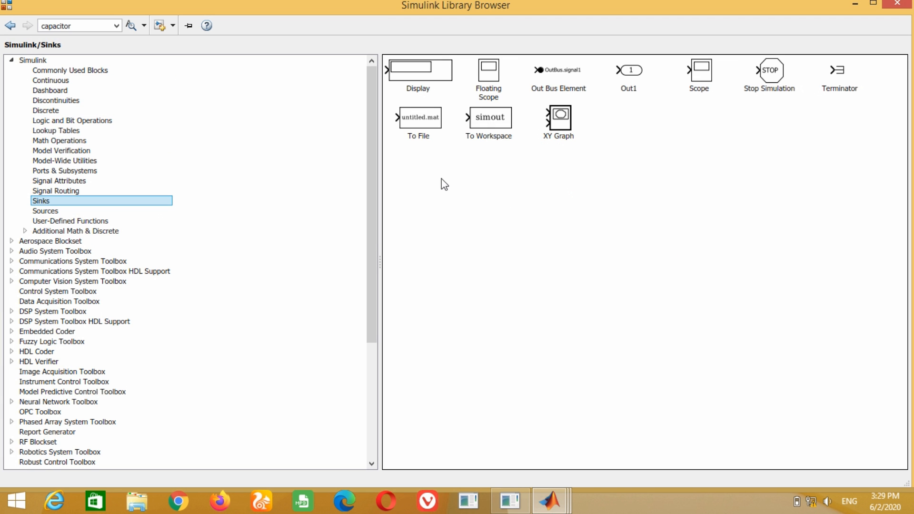
click(515, 74)
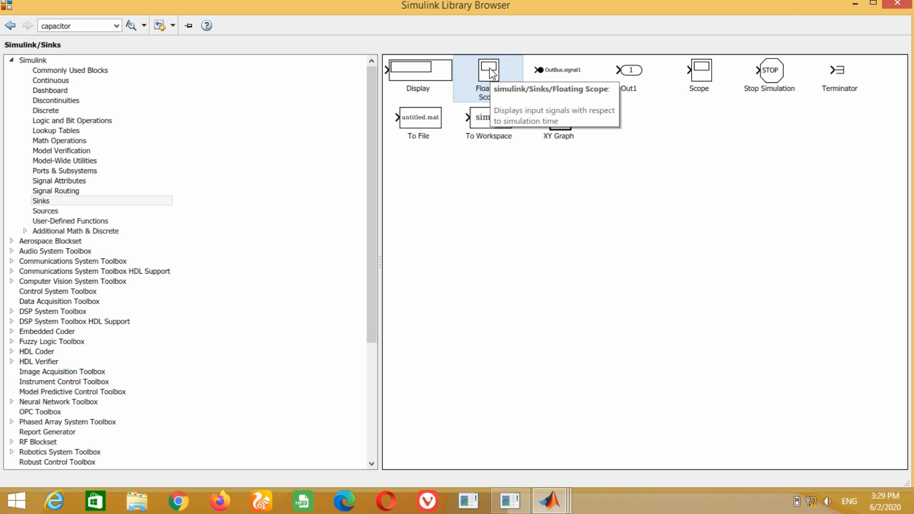
click(705, 82)
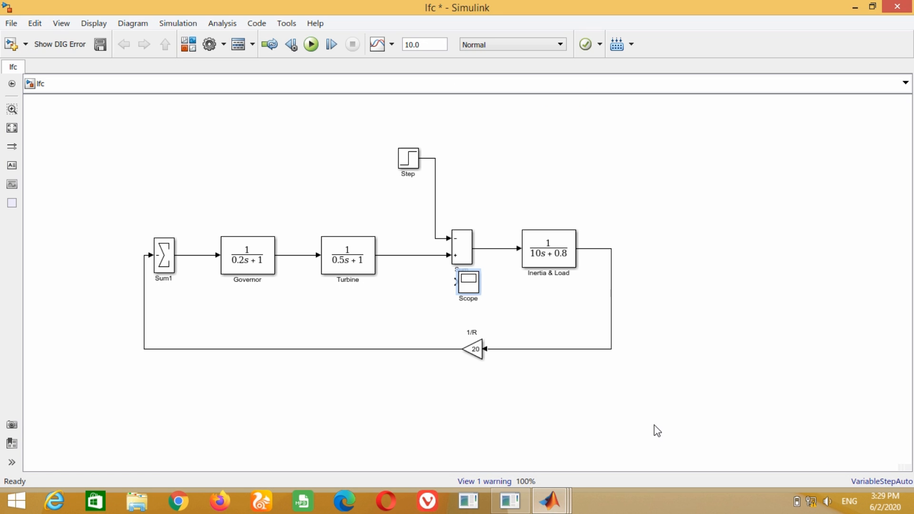
mouse_move(467, 281)
mouse_down()
mouse_move(695, 256)
mouse_move(611, 249)
mouse_up()
Step: Rename the Scope block as "delta f in per unit"
click(684, 266)
key(BackSpace)
key(BackSpace)
key(BackSpace)
key(BackSpace)
key(BackSpace)
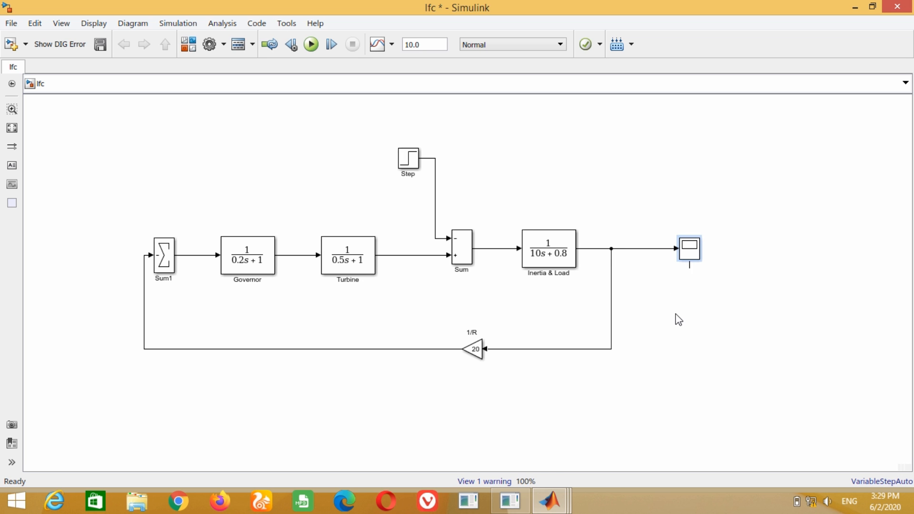
text(delta f in per unit)
click(711, 326)
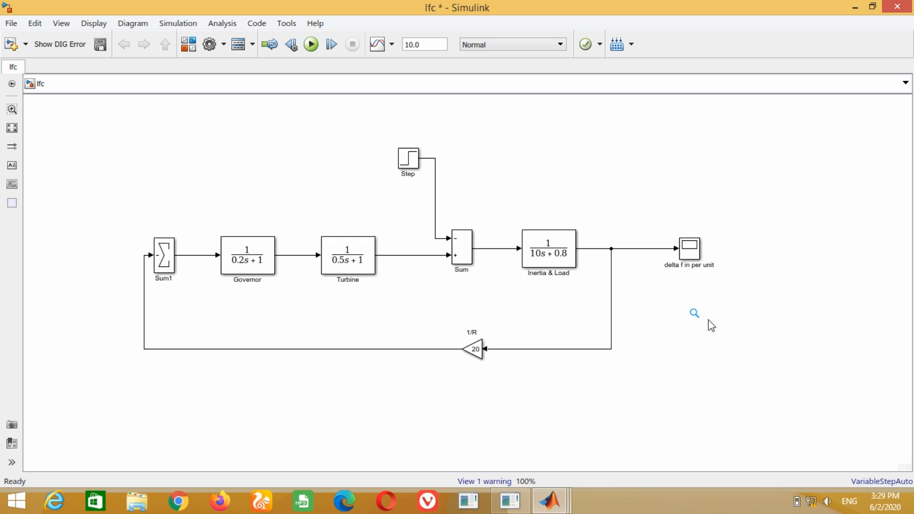
Step: Search the block library for powergui and add the powergui block to the lfc model
mouse_move(552, 498)
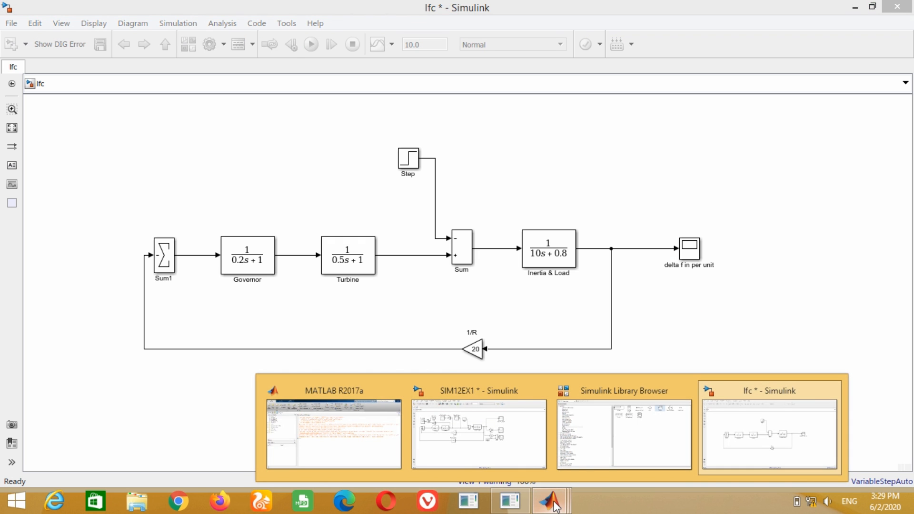
click(592, 437)
double_click(92, 26)
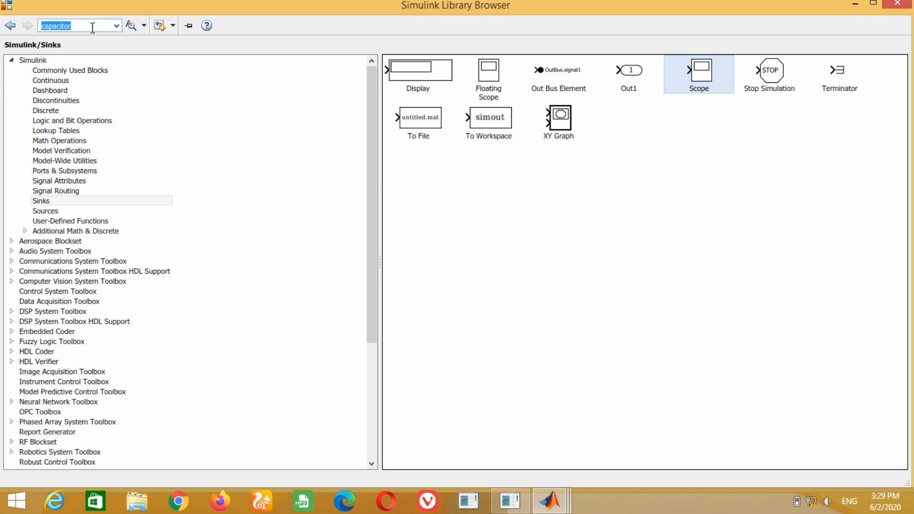
text(powergui)
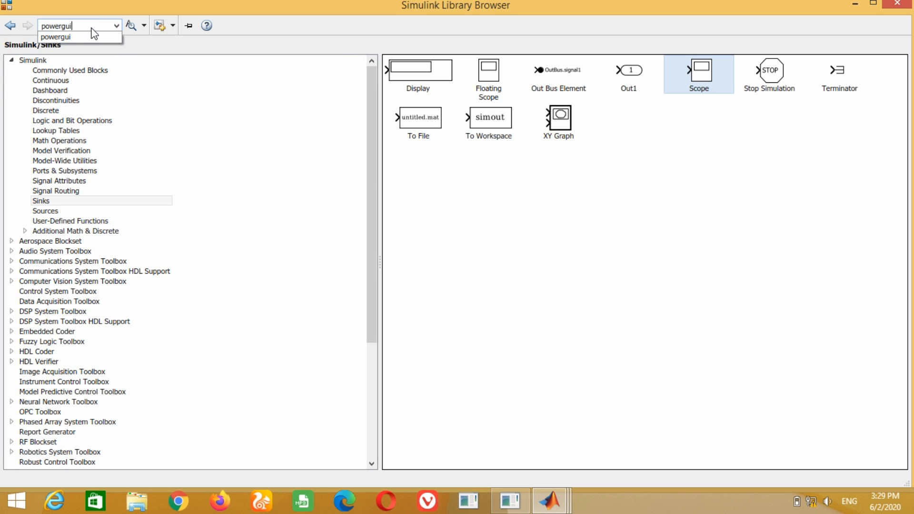
key(Return)
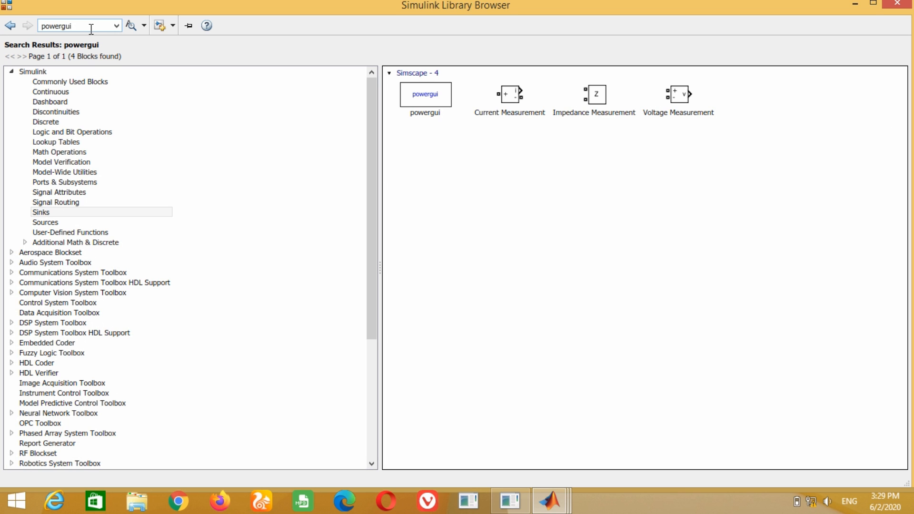
click(415, 100)
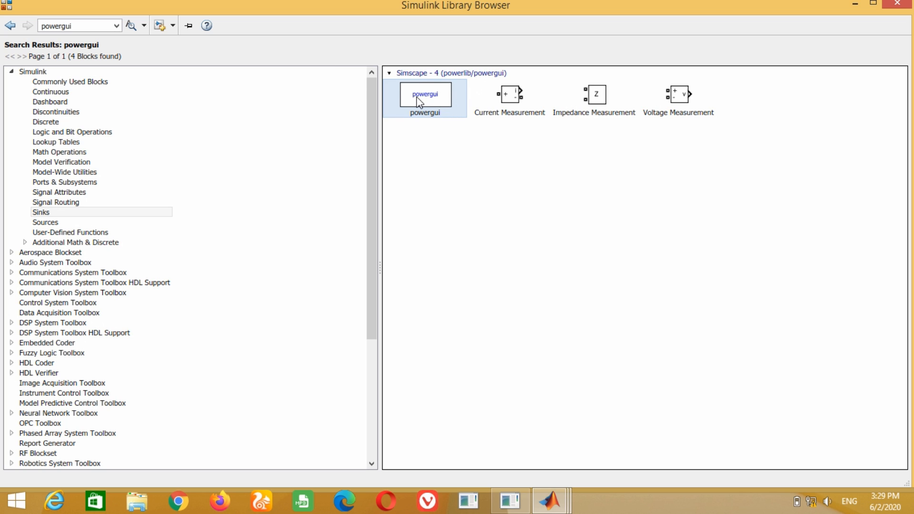
right_click(418, 99)
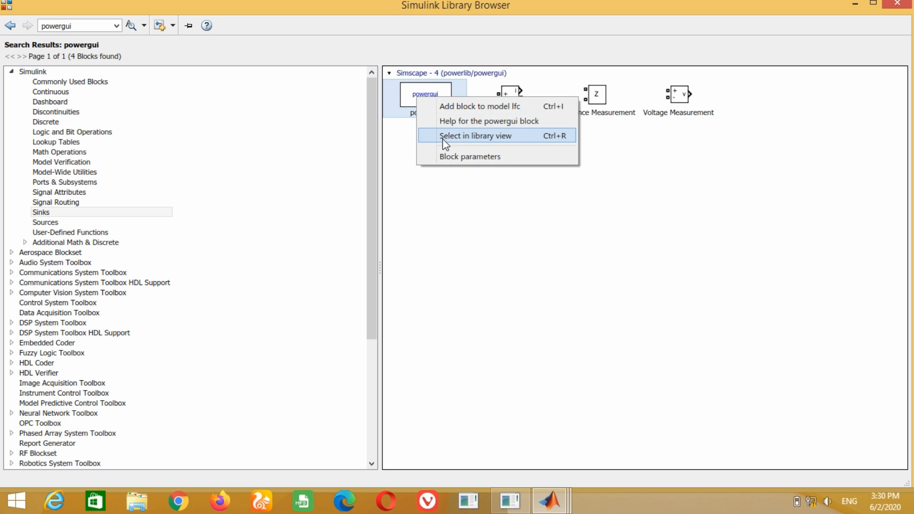
click(462, 110)
Step: Move the powergui block to the free area above the Sum1 block
mouse_move(564, 498)
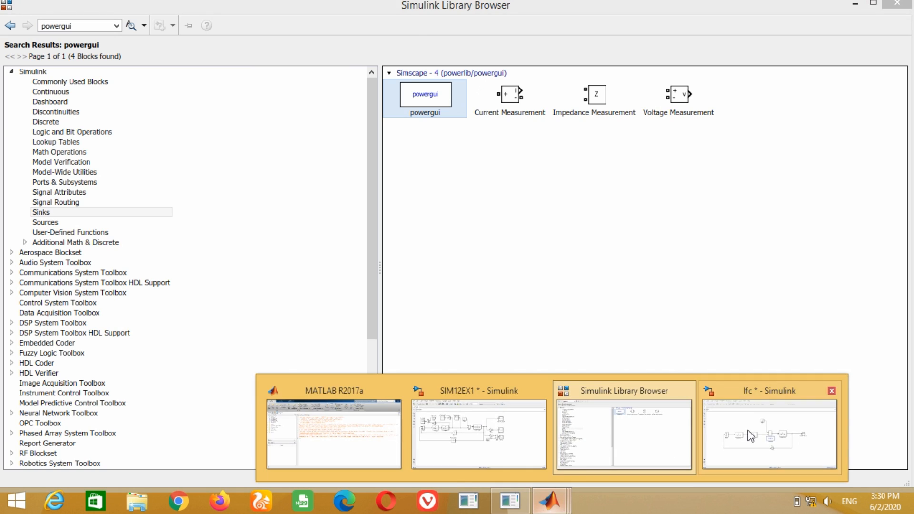
click(751, 434)
drag(480, 285, 179, 132)
click(254, 161)
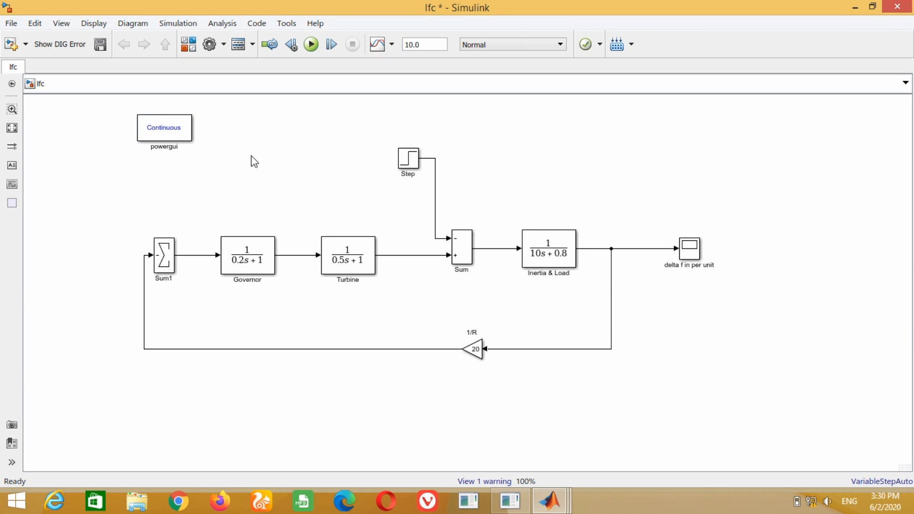
Step: Set the simulation stop time to 20 and run the model
click(435, 45)
text(20)
click(311, 47)
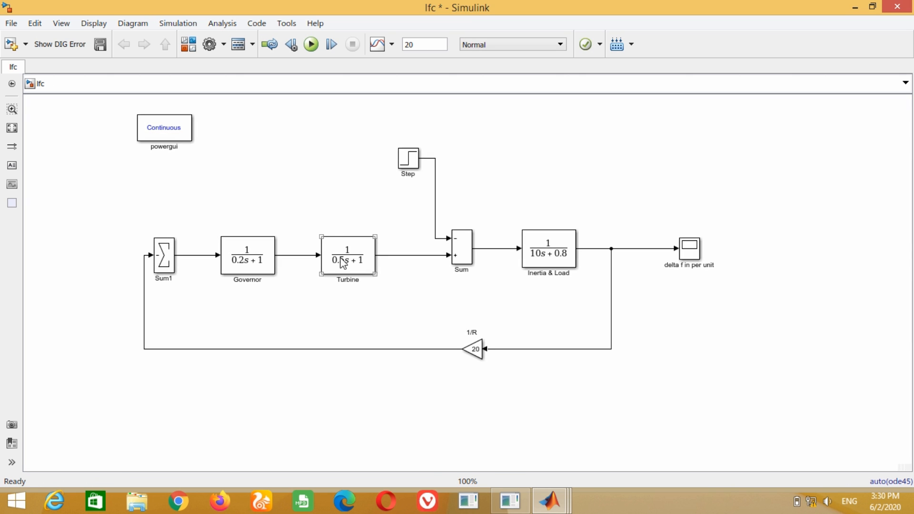
Step: Open the "delta f in per unit" scope, scale its axes to fit and examine the frequency deviation response
double_click(687, 250)
click(605, 69)
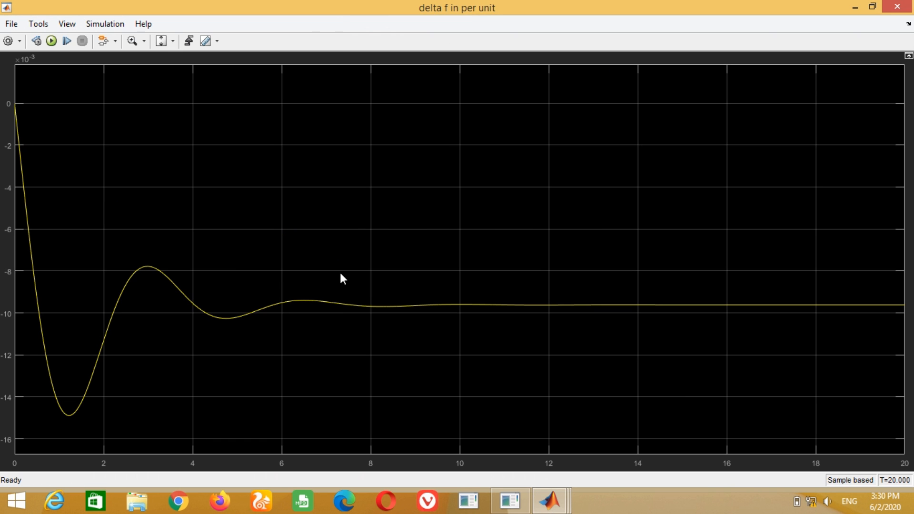
click(172, 42)
click(164, 78)
click(897, 7)
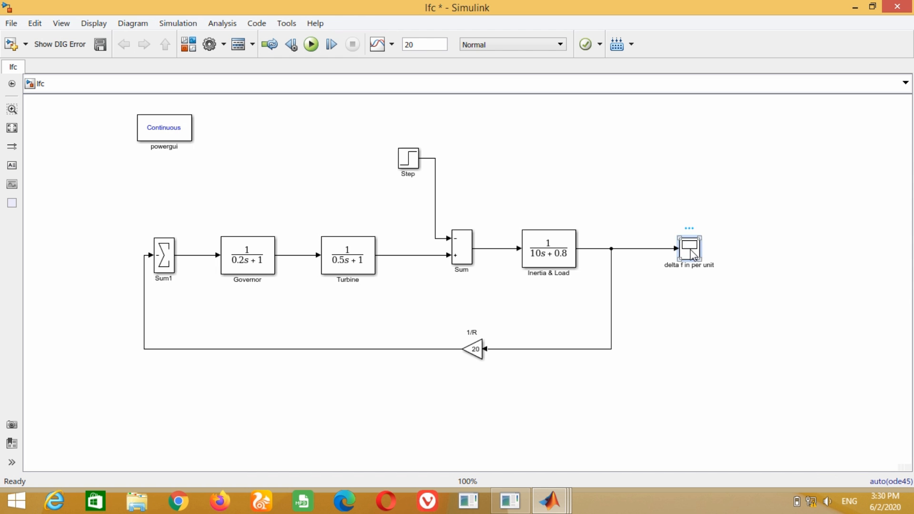
double_click(690, 241)
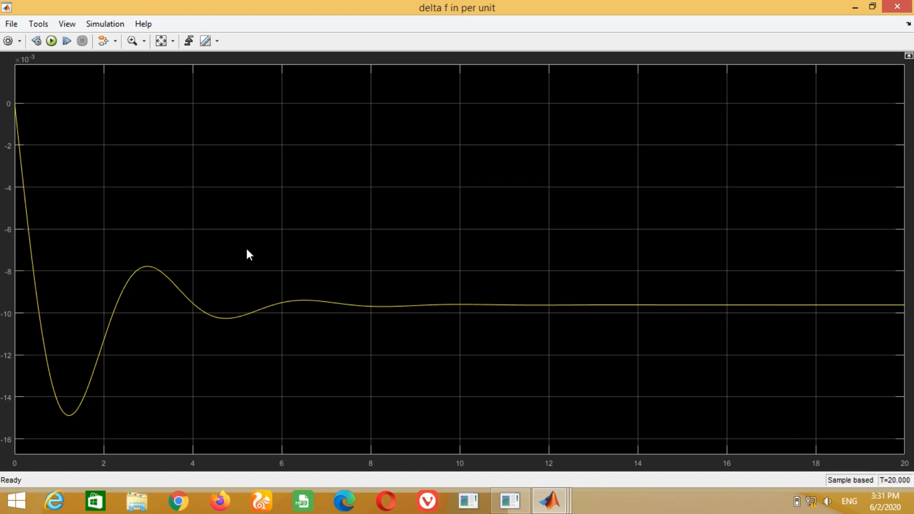
click(897, 7)
Step: Place a forward-facing copy of the 1/R gain below the scope, fed by a branch from the Inertia & Load output
click(701, 350)
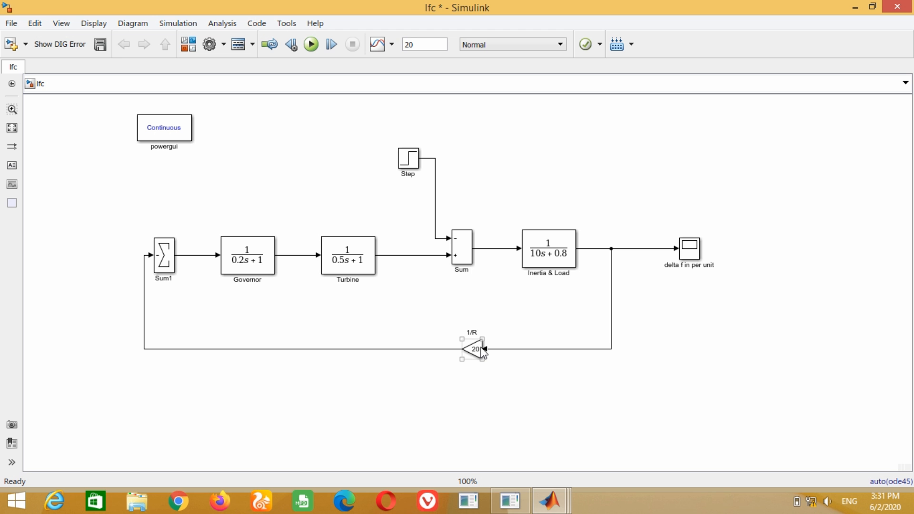
drag(480, 355, 632, 248)
key(ctrl+r)
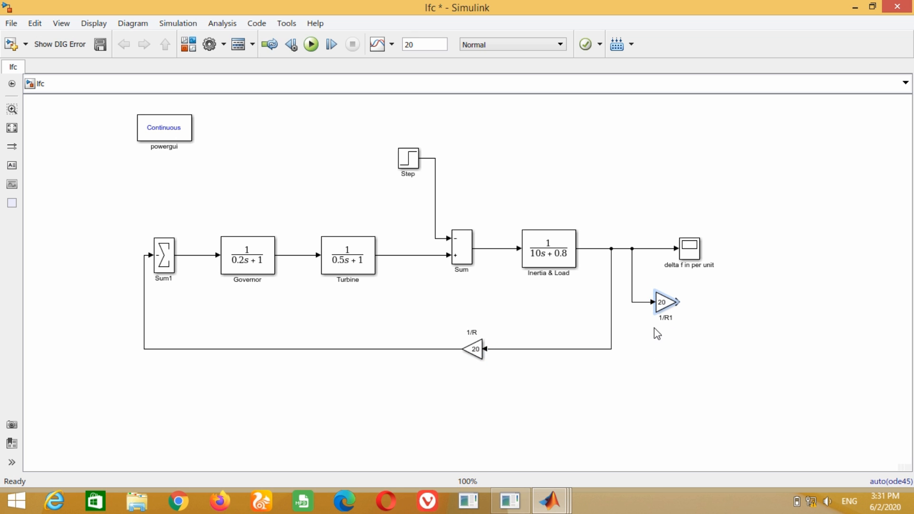
Step: Set the copied 1/R1 gain to 60 and rename the block "Base Frequency"
click(661, 305)
double_click(660, 304)
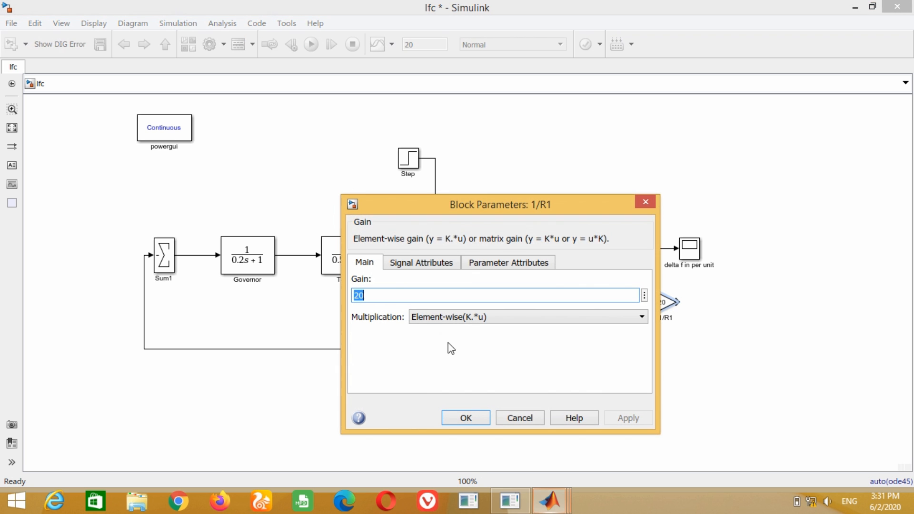
key(BackSpace)
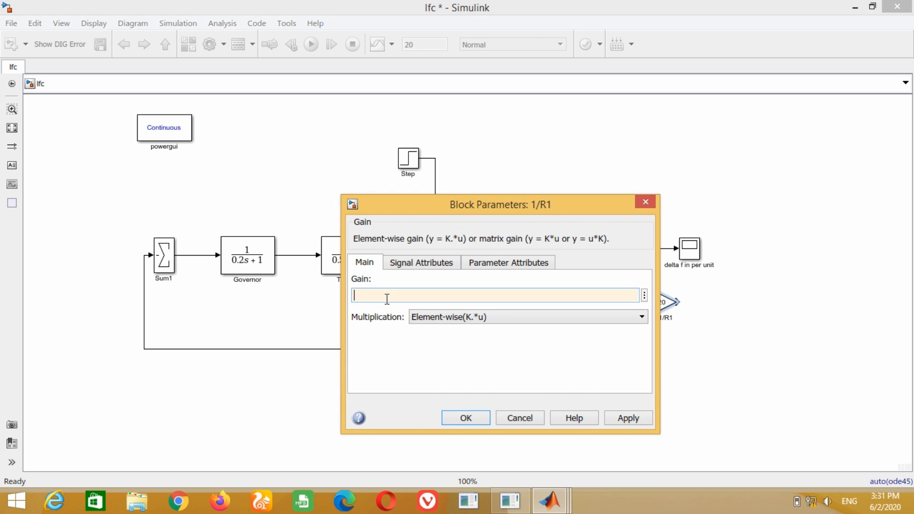
key(Return)
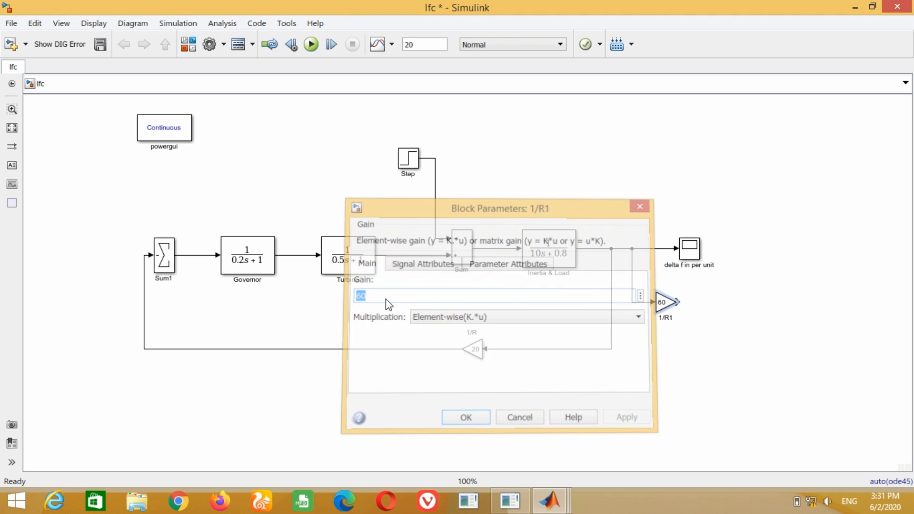
key(Delete)
key(Delete)
key(Delete)
key(Delete)
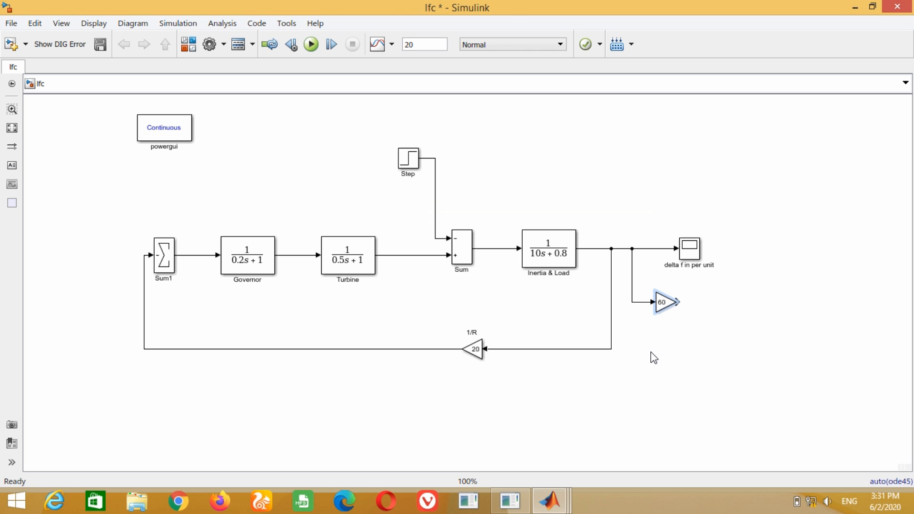
text(Base Frequency)
Step: Connect a copy of the per-unit frequency scope to the Base Frequency output and name it "delta f in Hz"
click(689, 257)
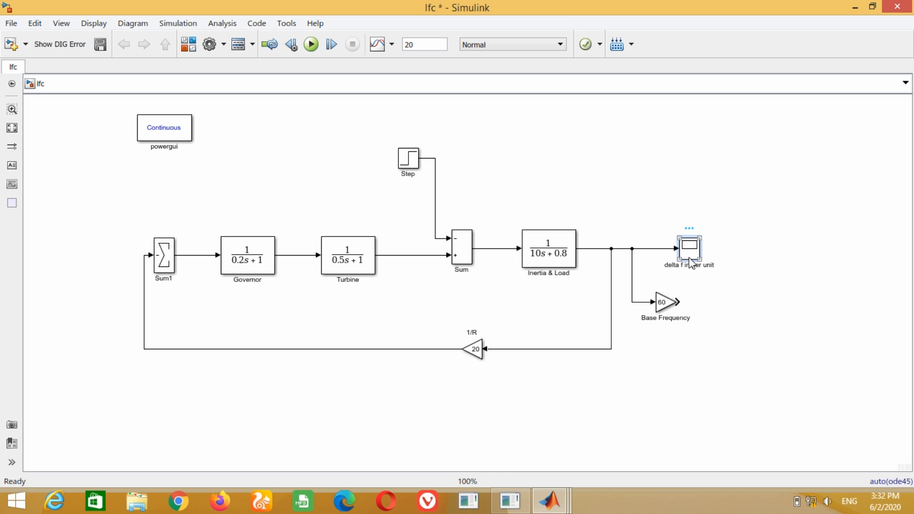
ctrl+drag(692, 264, 715, 306)
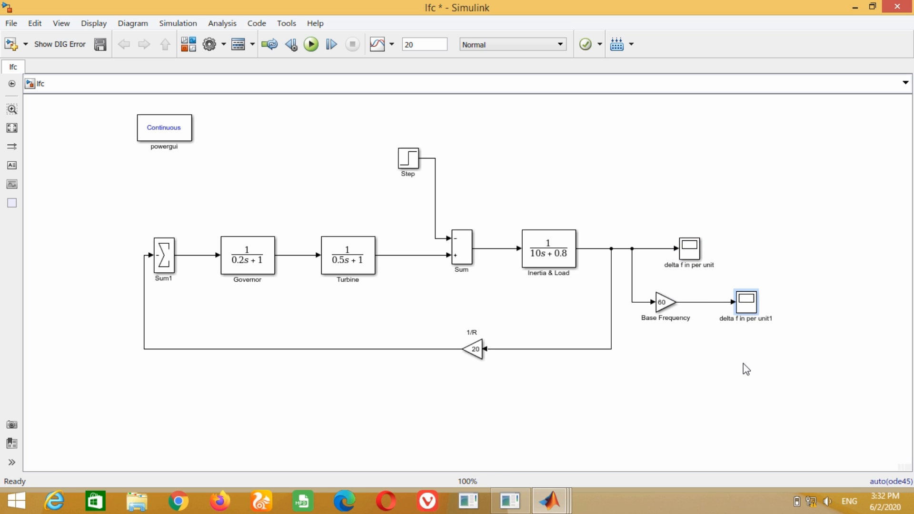
click(750, 318)
text(Hz)
key(Delete)
key(Delete)
key(Delete)
key(Delete)
key(Delete)
key(Delete)
key(Delete)
key(Delete)
key(Delete)
click(729, 369)
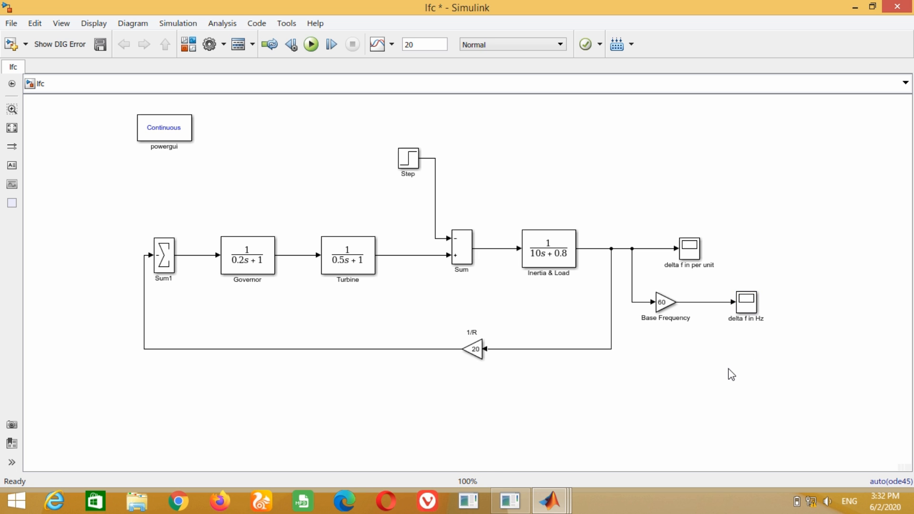
Step: Run the model and examine the frequency deviation response in the "delta f in Hz" scope
click(307, 46)
click(746, 309)
double_click(745, 309)
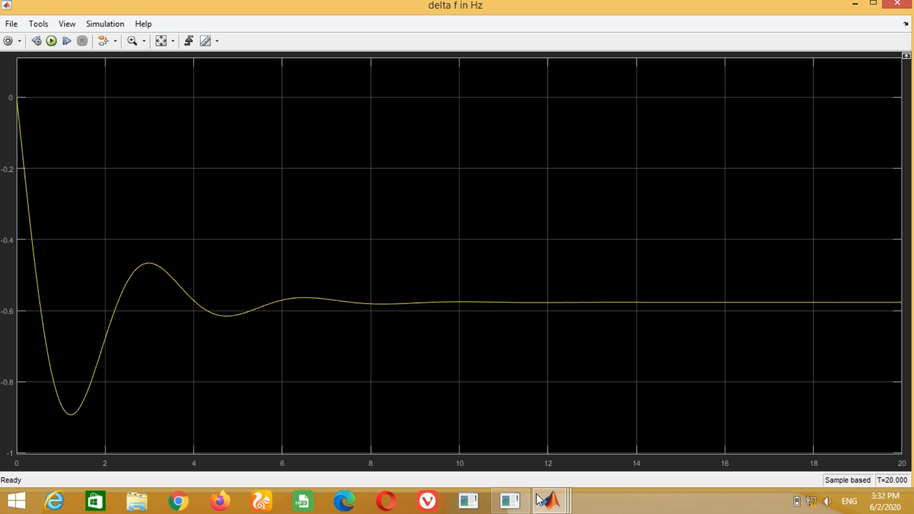
mouse_move(536, 493)
click(658, 443)
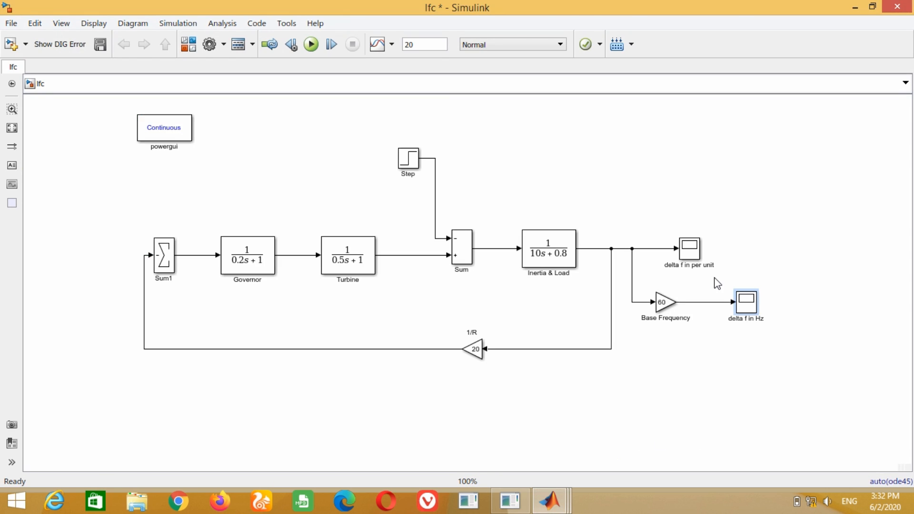
double_click(746, 299)
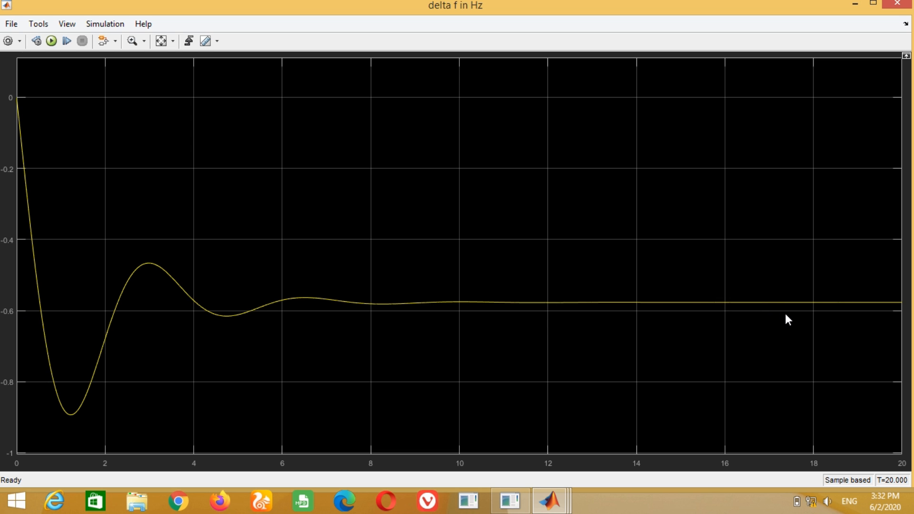
click(854, 4)
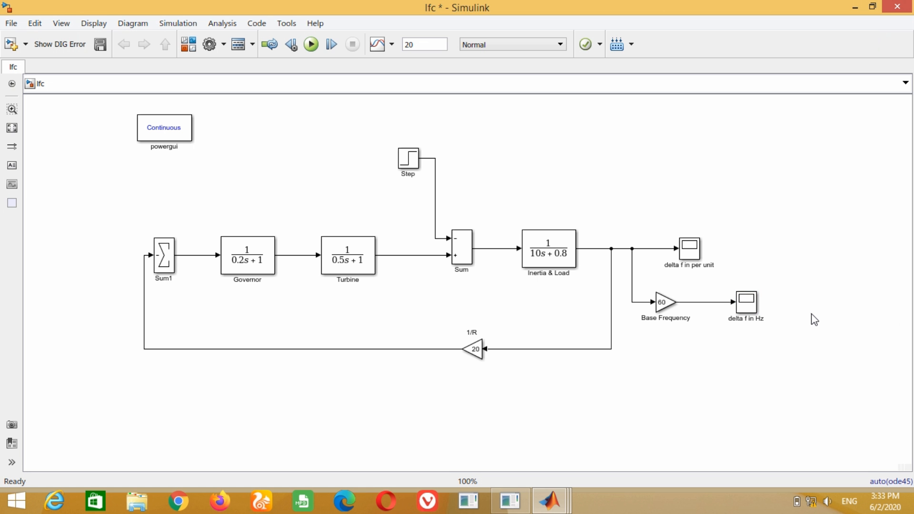
Step: Place a copy of the two-input Sum block below the Base Frequency gain and set its list of signs to ++
drag(667, 304, 691, 304)
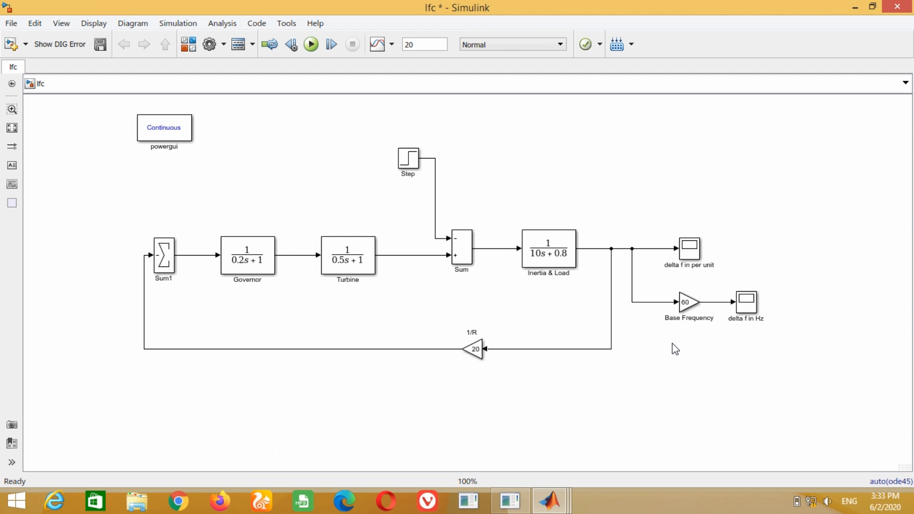
click(464, 249)
drag(466, 256, 693, 359)
double_click(694, 363)
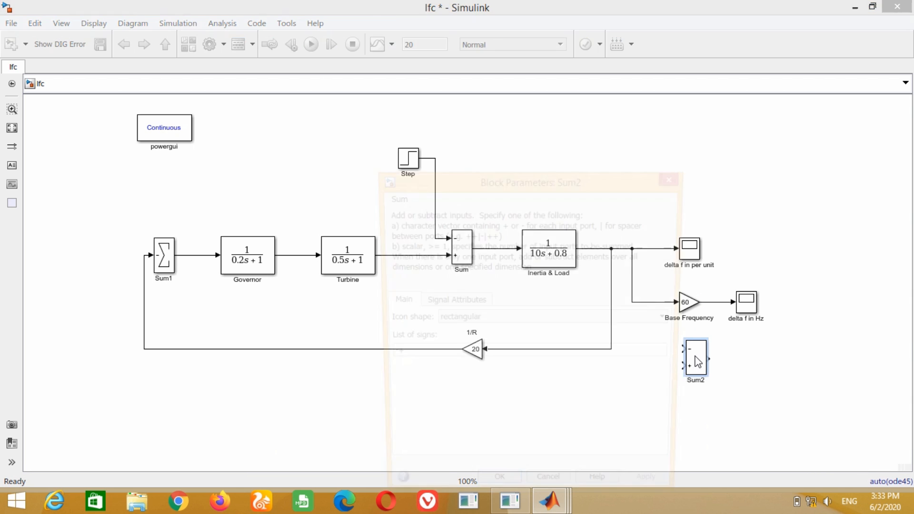
key(Left)
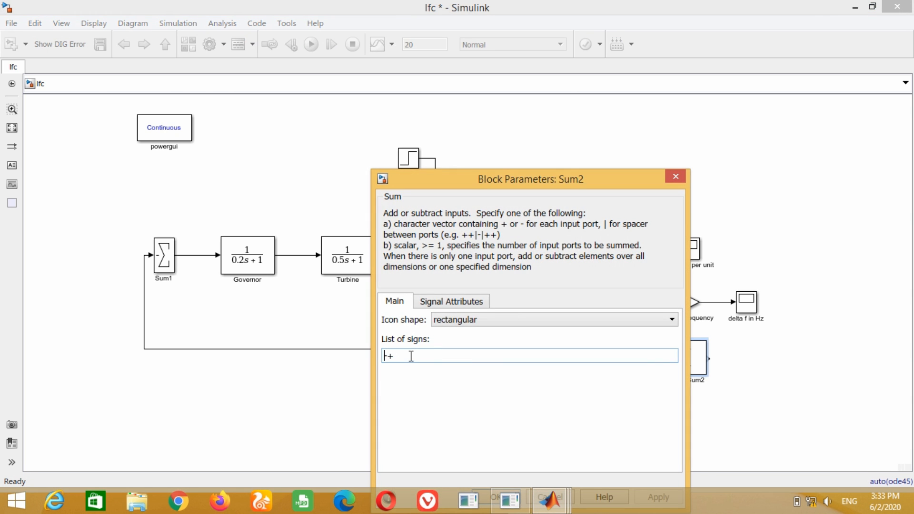
key(Delete)
text(+)
key(Return)
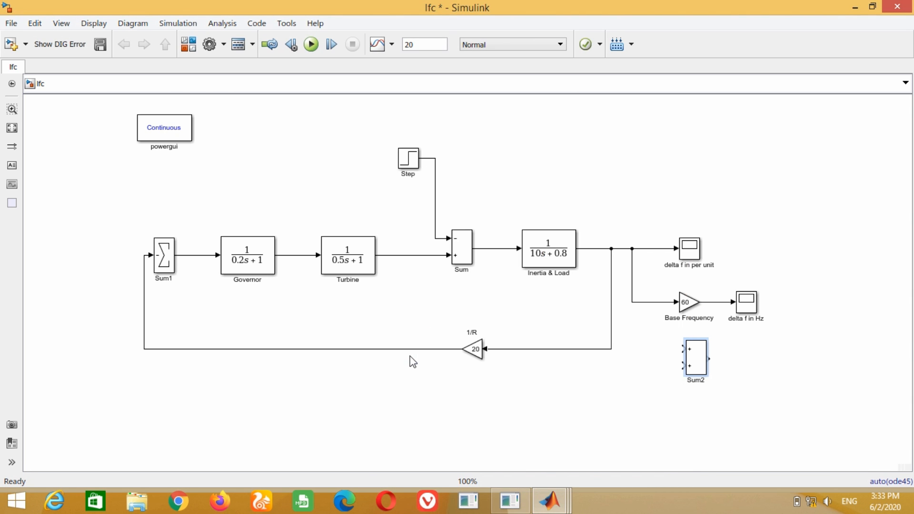
Step: Space out the Base Frequency gain and Sum2, and branch the gain's output into Sum2's first input
click(683, 348)
drag(696, 358, 726, 358)
drag(685, 305, 655, 305)
drag(726, 357, 719, 357)
drag(706, 348, 690, 305)
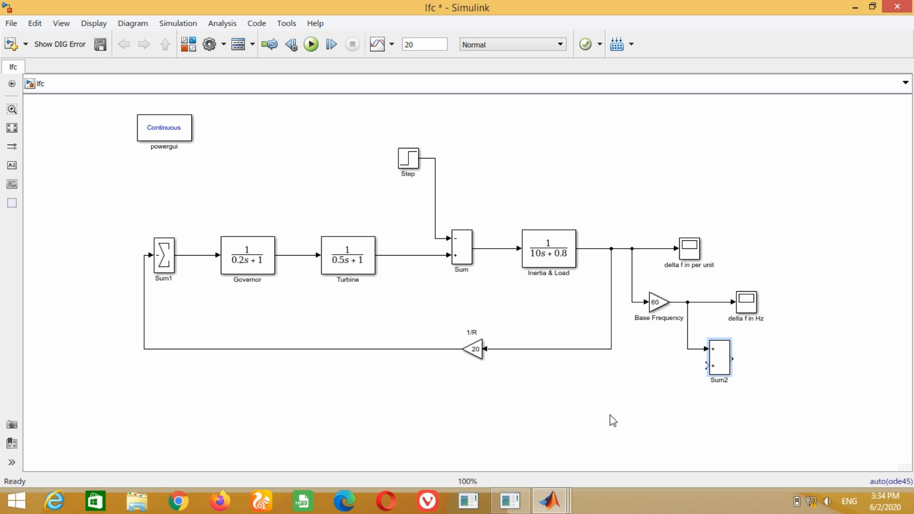
Step: Add a Constant block from the Simulink Sources library and connect it to Sum2's second input
click(555, 504)
click(624, 438)
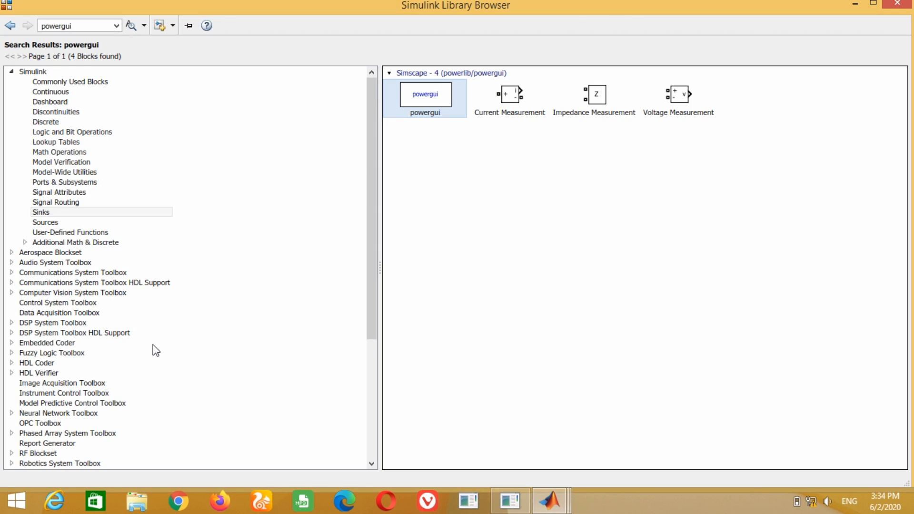
click(46, 222)
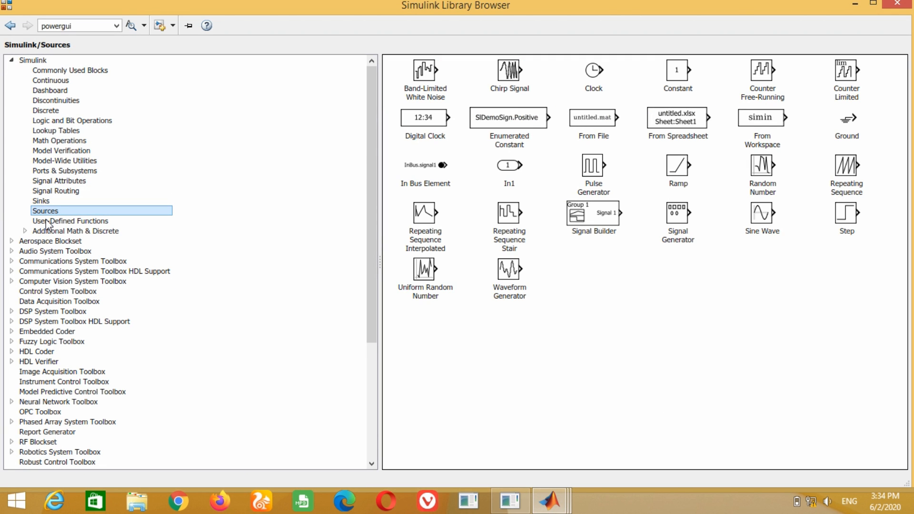
click(678, 73)
right_click(679, 69)
key(Escape)
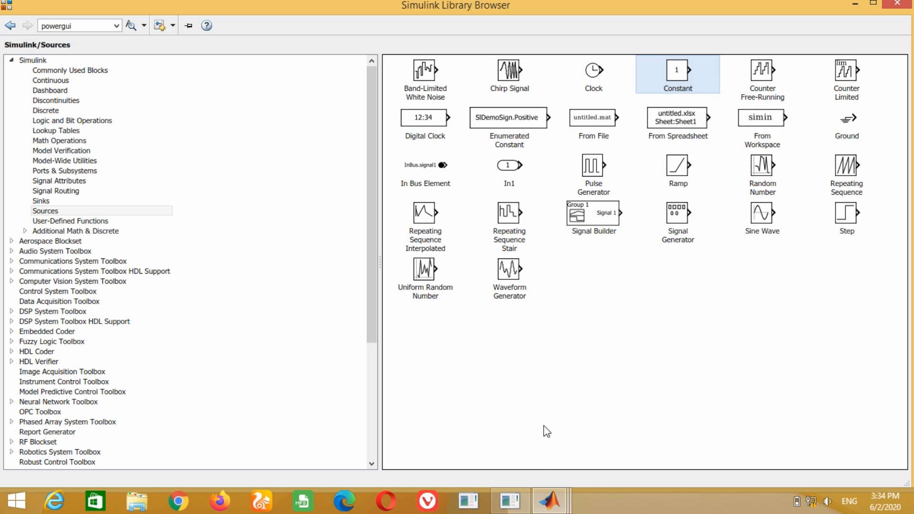
mouse_move(549, 500)
click(723, 404)
drag(493, 298, 689, 374)
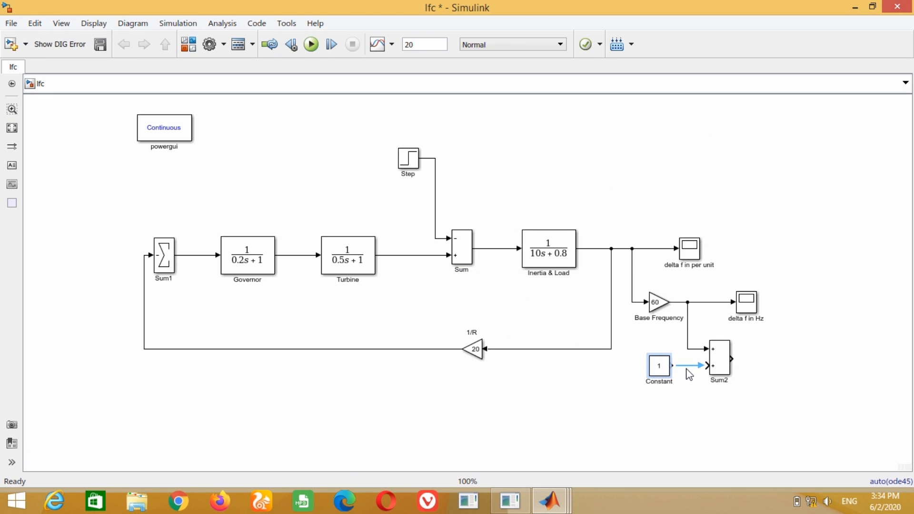
click(687, 367)
Step: Set the Constant block's value to 60
click(660, 368)
double_click(660, 370)
text(60)
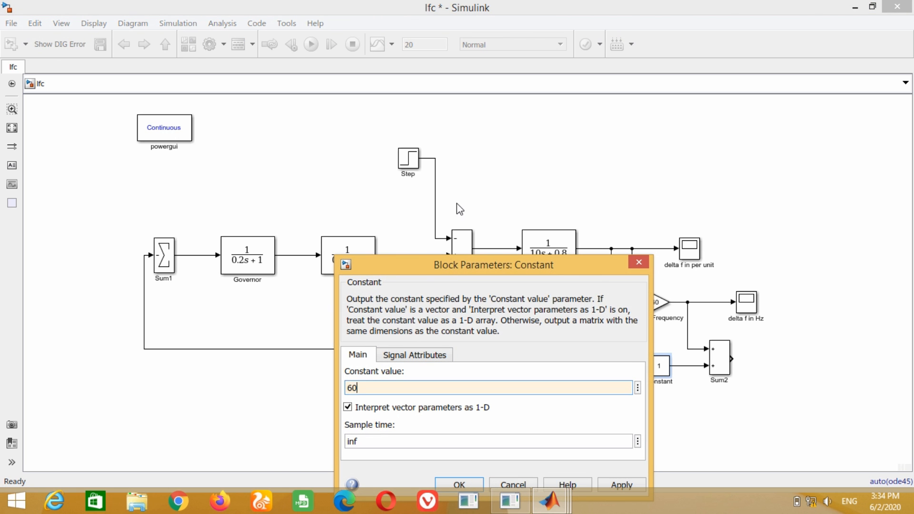
drag(456, 265, 465, 176)
click(630, 398)
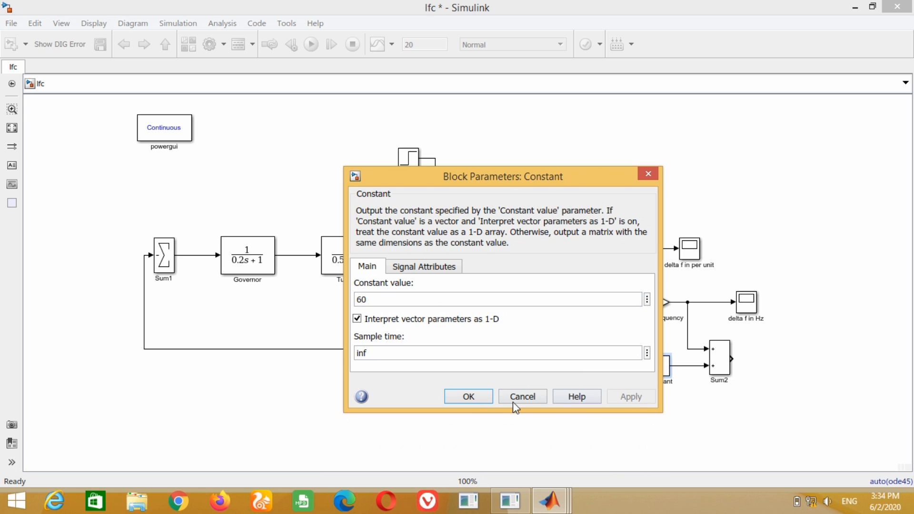
click(468, 398)
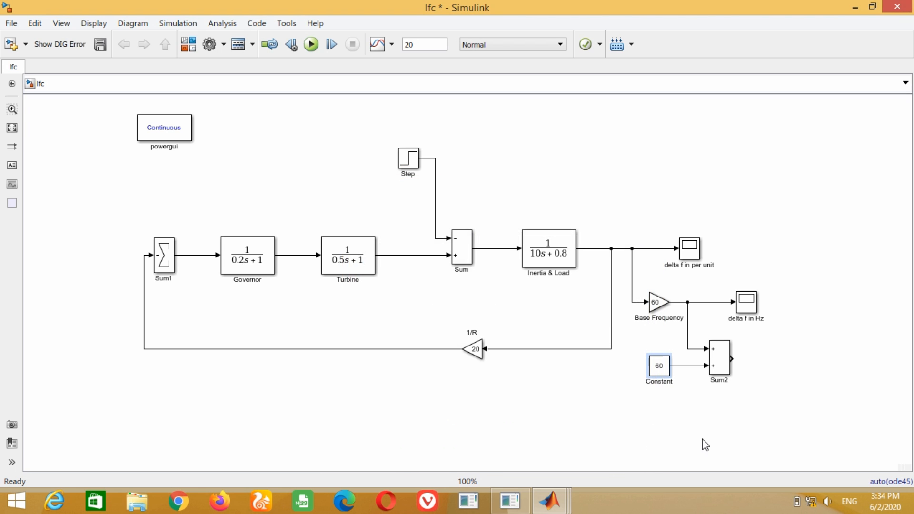
Step: Connect a copy of the "delta f in Hz" scope to the Sum2 output and rename it "f in Hz"
click(745, 307)
drag(745, 307, 775, 363)
click(763, 410)
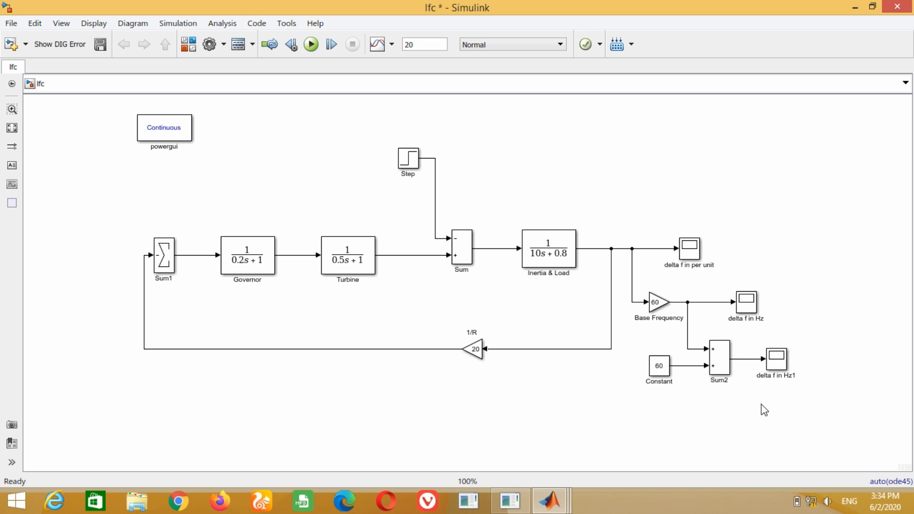
click(783, 376)
key(Home)
key(Delete)
key(Delete)
key(Delete)
key(Delete)
key(Delete)
key(Delete)
key(End)
key(BackSpace)
click(769, 405)
Step: Run the model and open the "f in Hz" scope to view the system frequency response
click(311, 44)
click(780, 367)
double_click(779, 365)
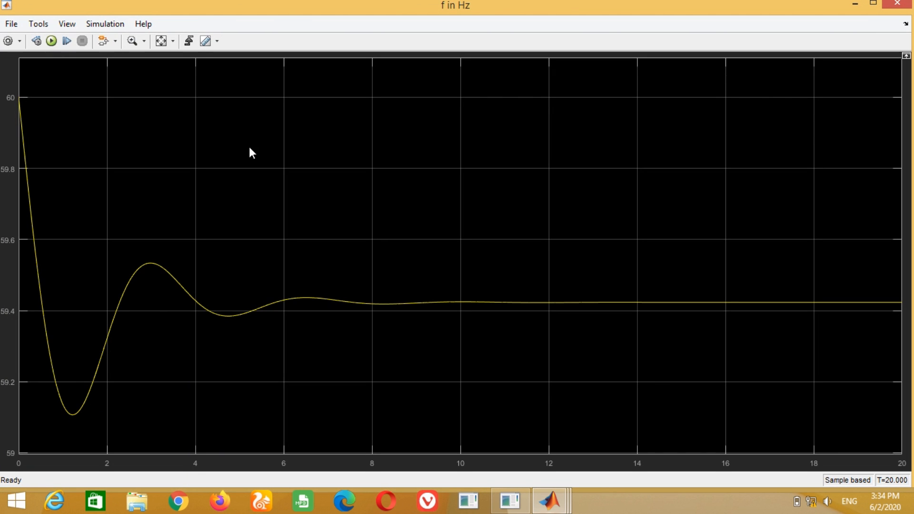
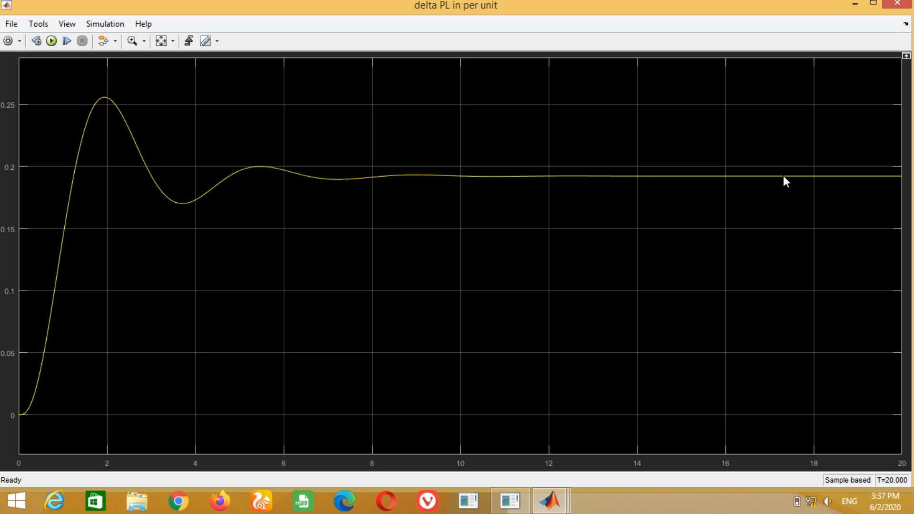
Step: Close the "delta PL in per unit" scope and shift the Governor and Turbine blocks toward Sum1 to lengthen the Turbine output line
click(897, 4)
click(413, 314)
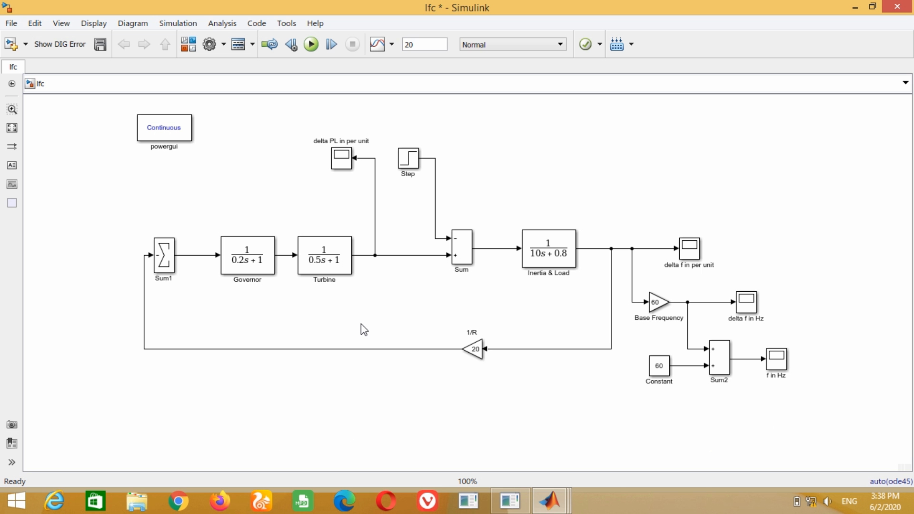
click(221, 265)
drag(221, 265, 205, 265)
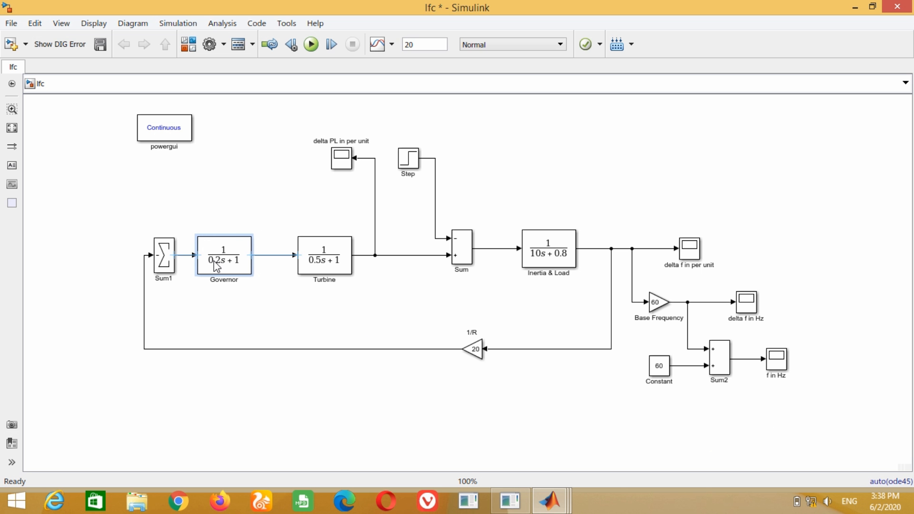
drag(315, 267, 284, 266)
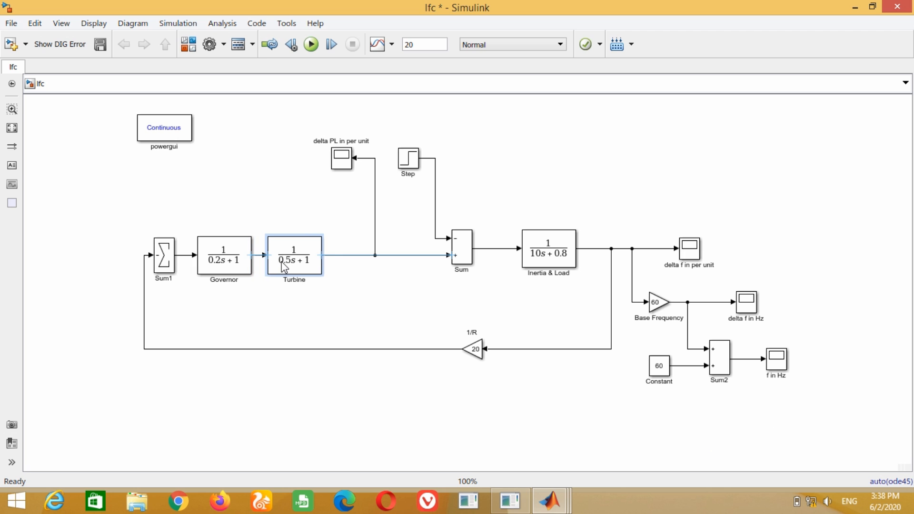
click(355, 226)
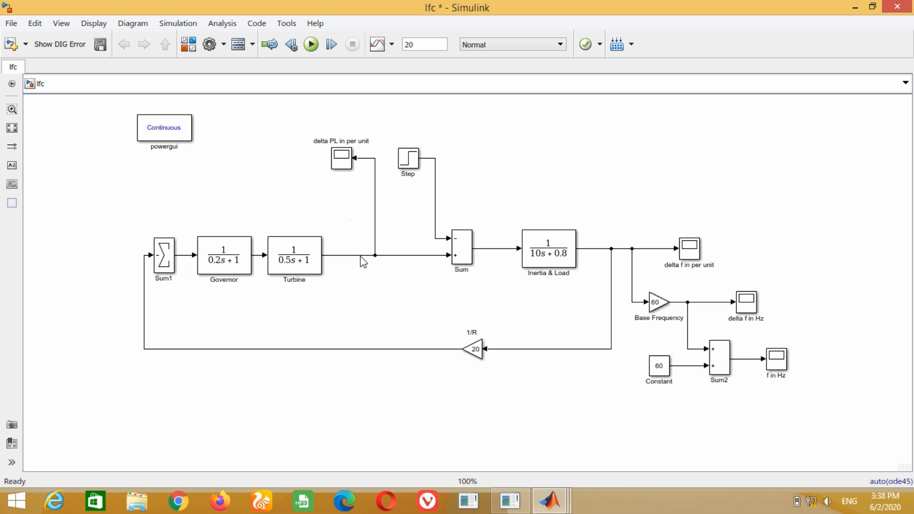
Step: Place a copy of the Base Frequency gain above the Turbine block and rotate it 180 degrees
click(654, 305)
drag(655, 305, 302, 197)
key(ctrl+r)
key(ctrl+r)
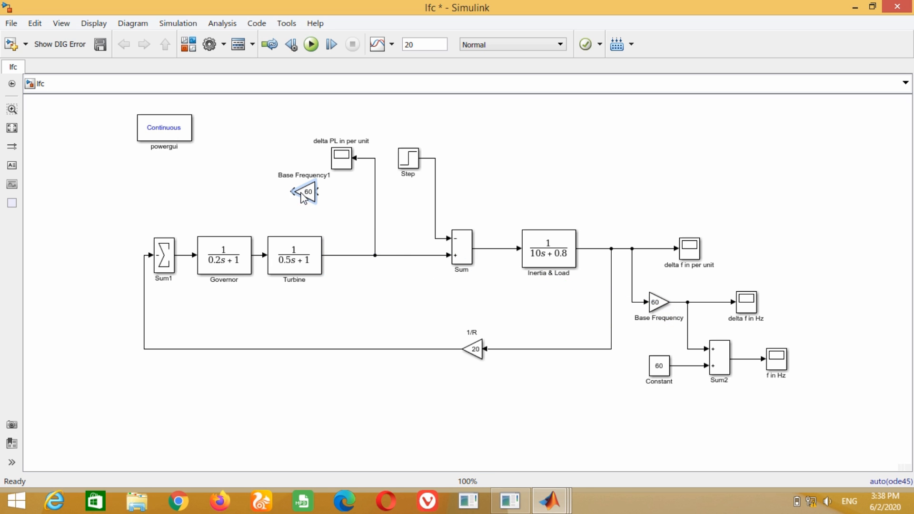
Step: Set the Base Frequency1 gain to 250 and feed it with a branch from the Turbine output
double_click(311, 195)
double_click(357, 186)
text(250)
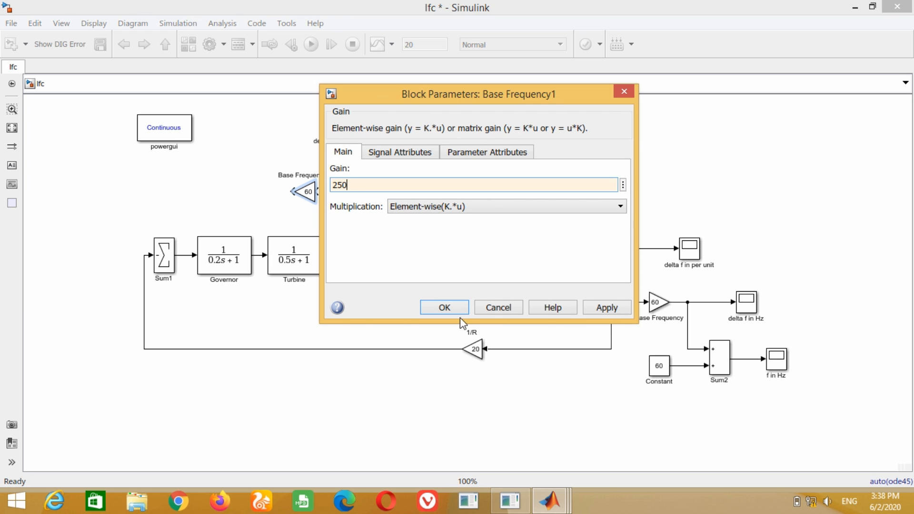
click(610, 306)
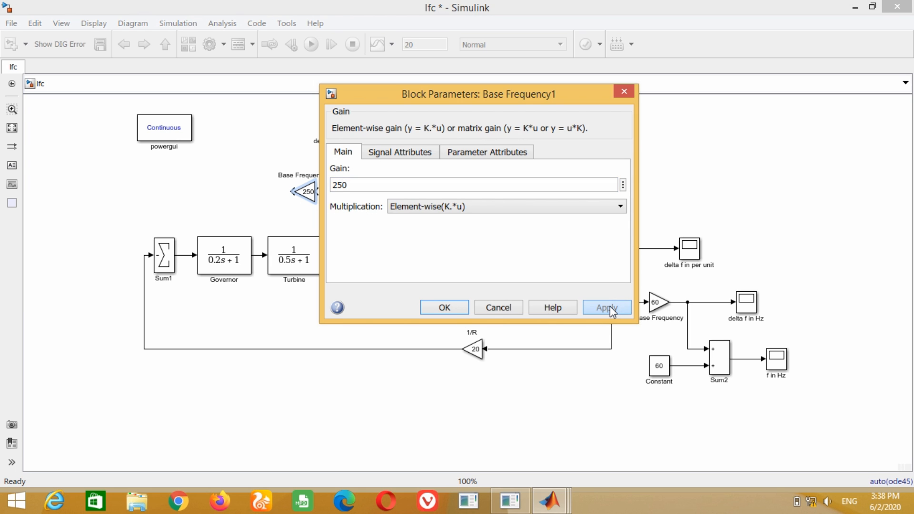
click(452, 308)
drag(320, 191, 345, 256)
Step: Place a copy of the "delta PL in per unit" scope beside the 250 gain and connect it to the gain's output
click(348, 160)
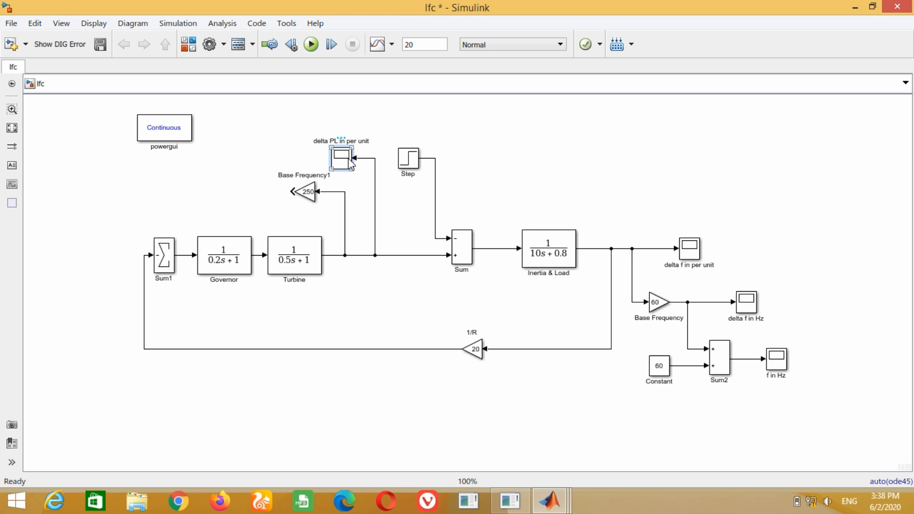
drag(346, 160, 238, 198)
click(274, 192)
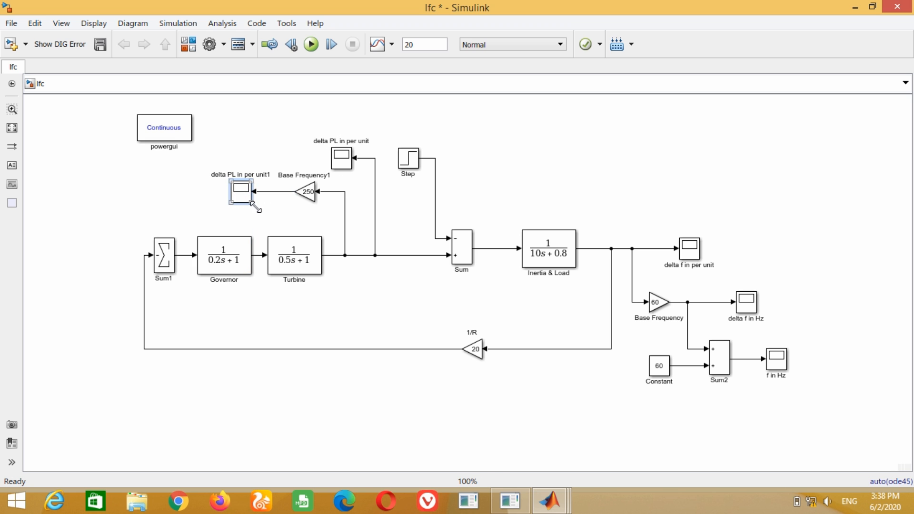
Step: Rename the Base Frequency1 gain above the Turbine block as "Base MVA"
click(280, 175)
text(MVA)
key(Delete)
key(Delete)
key(Delete)
key(Delete)
key(Delete)
key(Delete)
key(Delete)
key(Delete)
key(Delete)
key(Delete)
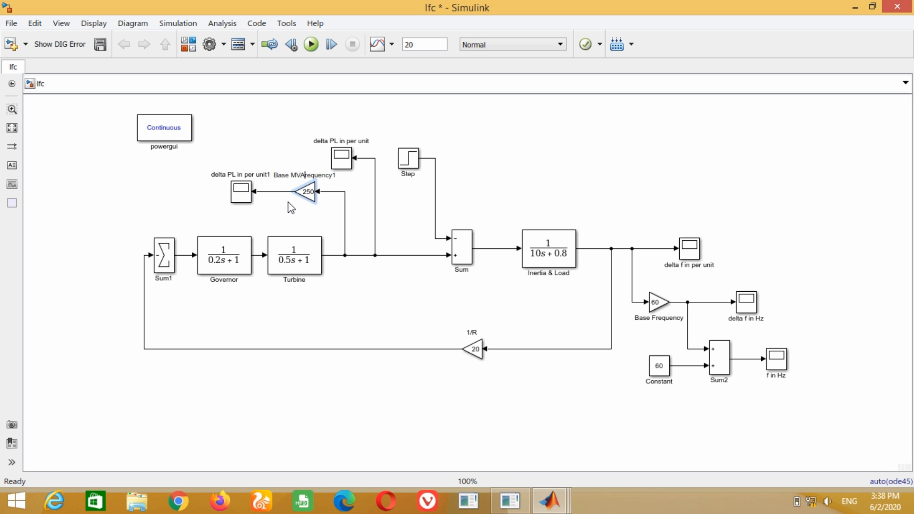
Step: Rename the scope at the Base MVA gain's output as "delta PL in MW"
click(256, 175)
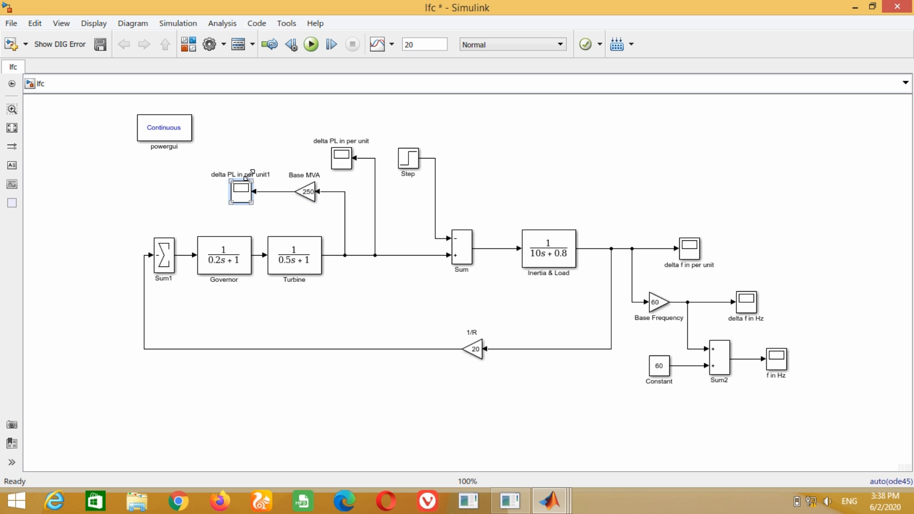
key(Left)
text(MW)
key(Delete)
key(Delete)
key(Delete)
key(Delete)
key(Delete)
key(Delete)
key(Delete)
key(Delete)
key(Delete)
click(276, 221)
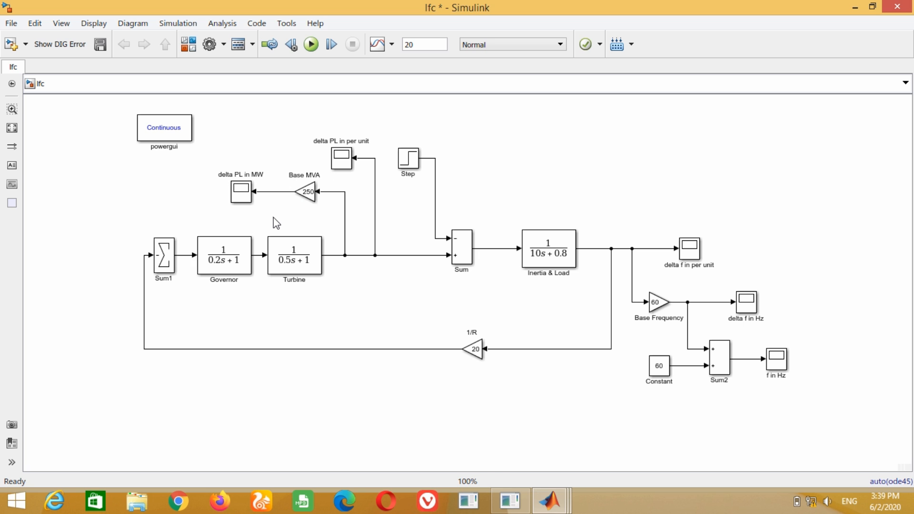
Step: Run the simulation and view the response in the "delta PL in MW" scope
click(311, 46)
double_click(240, 193)
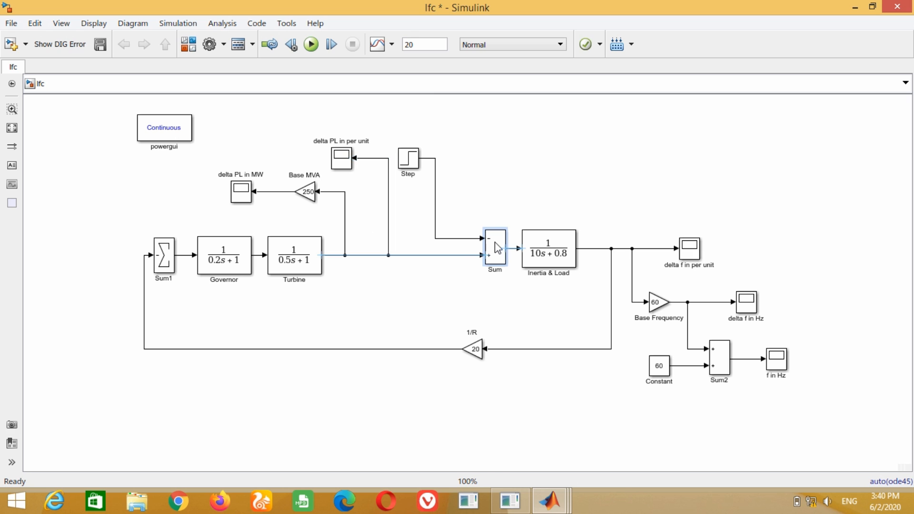
Step: Shift the Step block, both delta PL scopes, the Base MVA gain and their branch lines toward the Sum block
drag(434, 190, 471, 190)
drag(410, 157, 449, 155)
drag(389, 204, 428, 205)
drag(338, 158, 381, 158)
drag(345, 217, 397, 214)
drag(303, 195, 360, 195)
drag(247, 195, 317, 195)
click(349, 209)
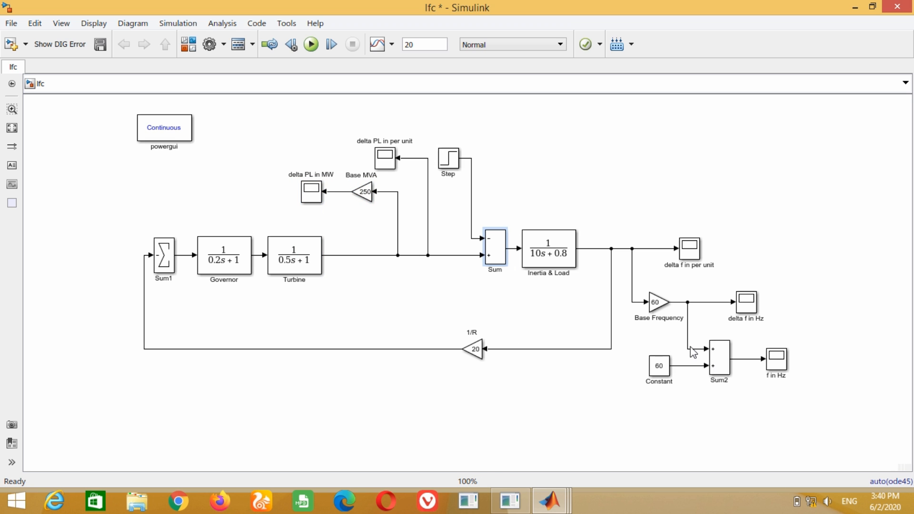
Step: Place a copy of Sum2 above the Governor block and rotate it 180 degrees
click(720, 361)
drag(720, 362, 236, 196)
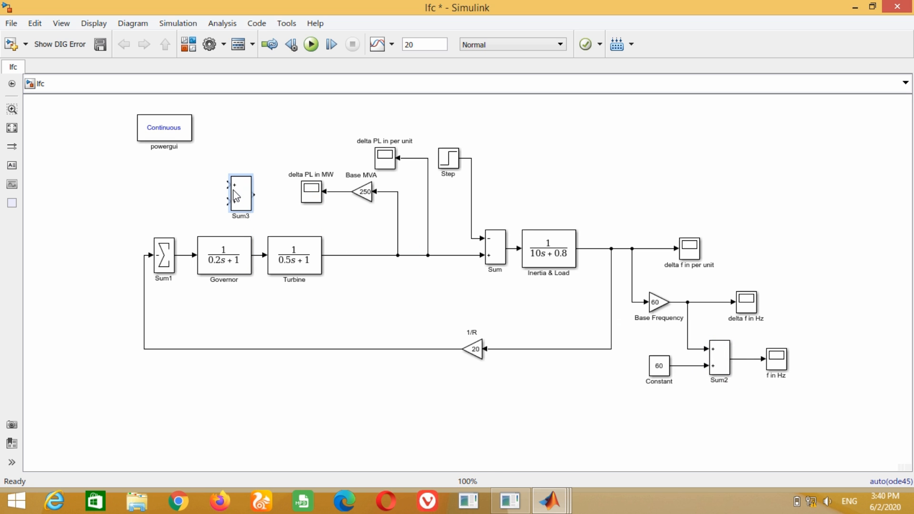
key(ctrl+r)
key(ctrl+r)
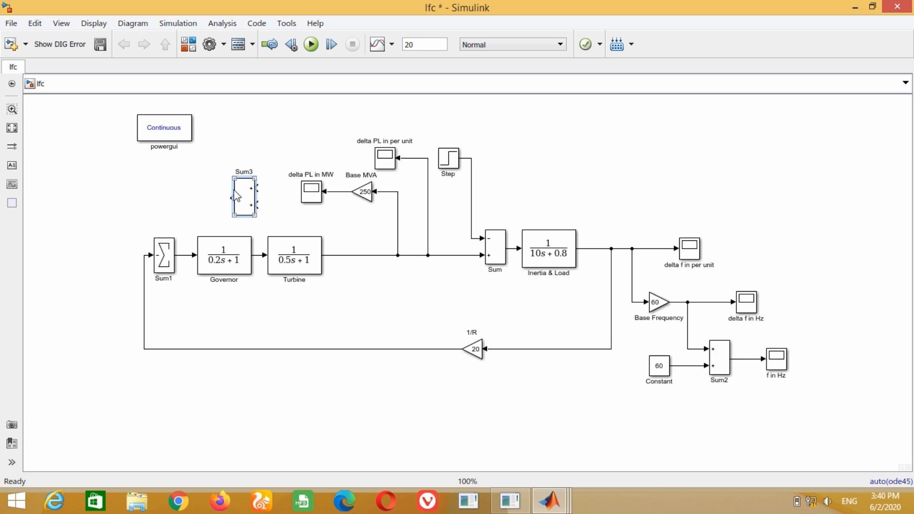
click(285, 206)
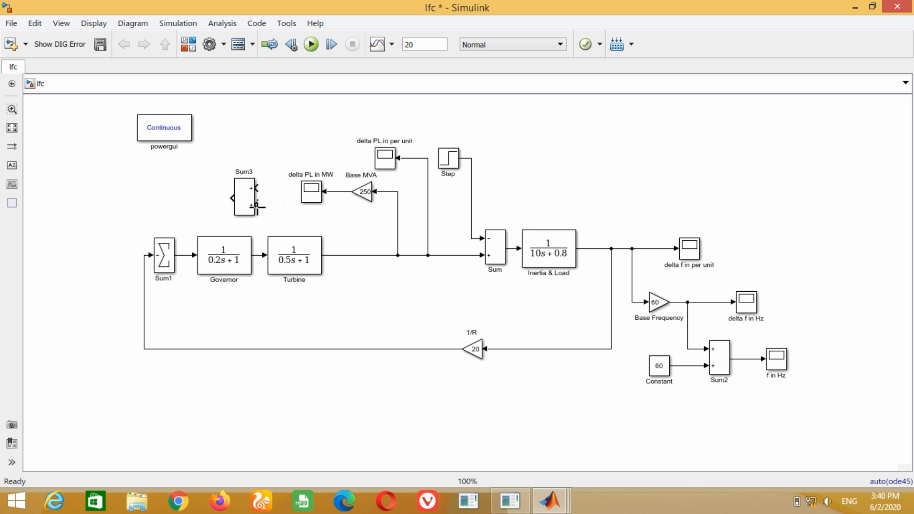
drag(245, 203, 215, 199)
Step: Connect a copy of the Constant block to Sum3's upper input and set its value to 250
click(660, 372)
mouse_move(660, 372)
mouse_down()
mouse_move(272, 179)
mouse_move(259, 132)
mouse_move(280, 157)
mouse_move(227, 185)
mouse_up()
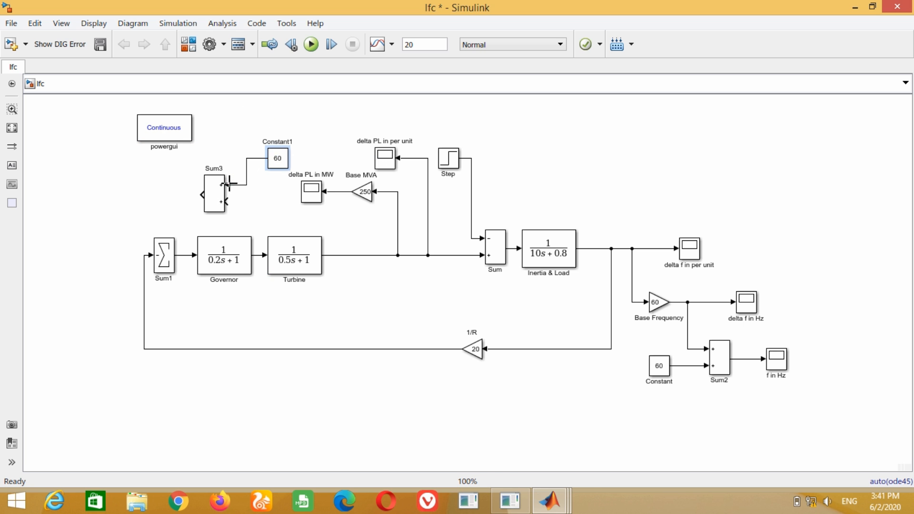
double_click(277, 162)
text(250)
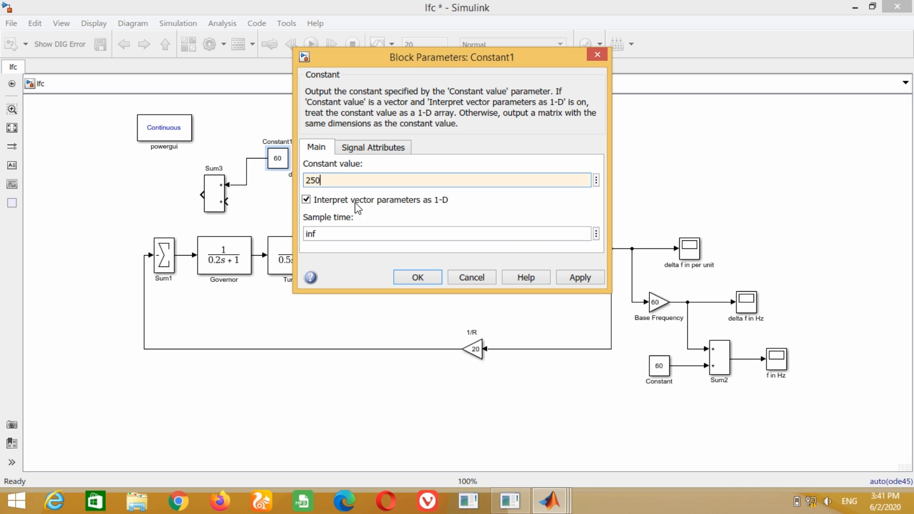
click(579, 278)
click(417, 277)
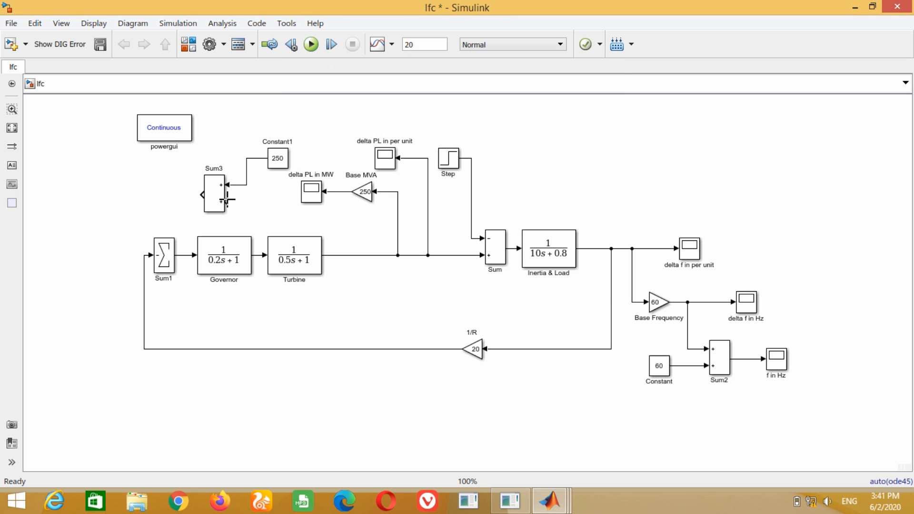
Step: Branch the Base MVA gain's output to Sum3's lower input and lower Sum3 slightly to clear the wiring
drag(227, 202, 340, 191)
drag(215, 199, 217, 212)
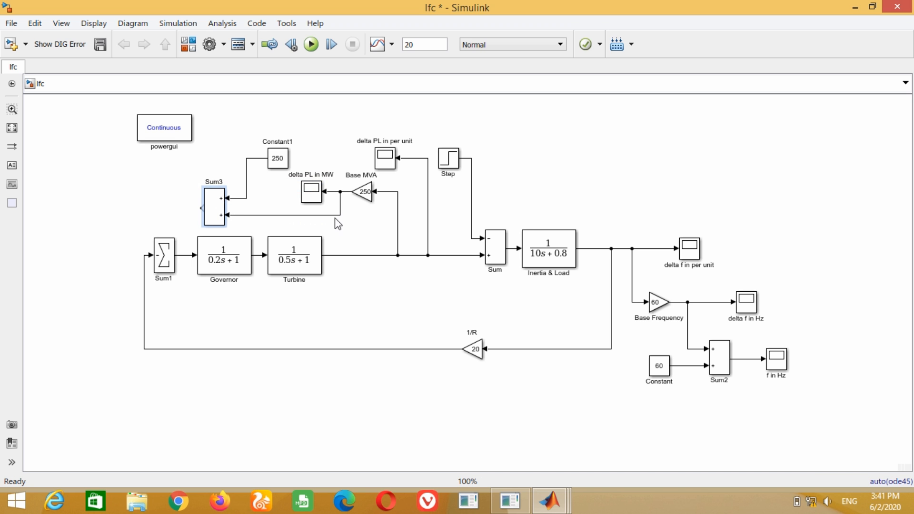
click(286, 163)
Step: Connect a copy of the "delta PL in MW" scope to Sum3's output and rename it "PL in MW"
click(310, 192)
drag(312, 196, 157, 211)
click(140, 189)
key(BackSpace)
key(BackSpace)
key(Delete)
key(Delete)
key(Delete)
key(Delete)
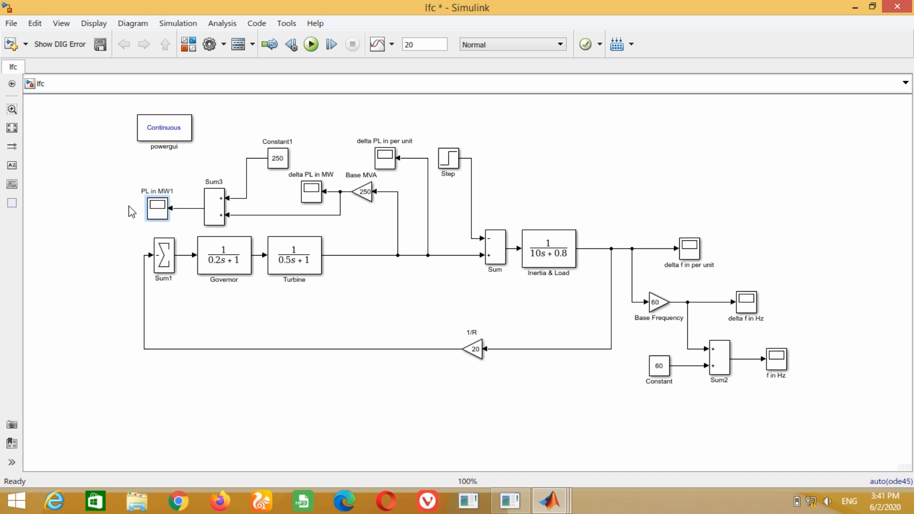
key(BackSpace)
click(224, 287)
Step: Run the simulation and view the turbine power response in the "PL in MW" scope
click(313, 47)
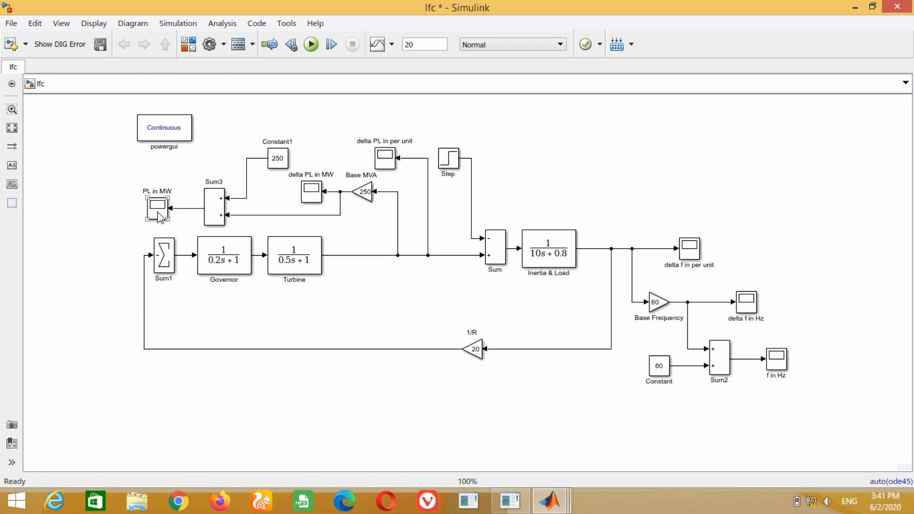
click(159, 213)
double_click(158, 213)
Step: Add a PID Controller block from the Simulink Continuous library and place it below the 1/R gain
mouse_move(552, 498)
click(624, 433)
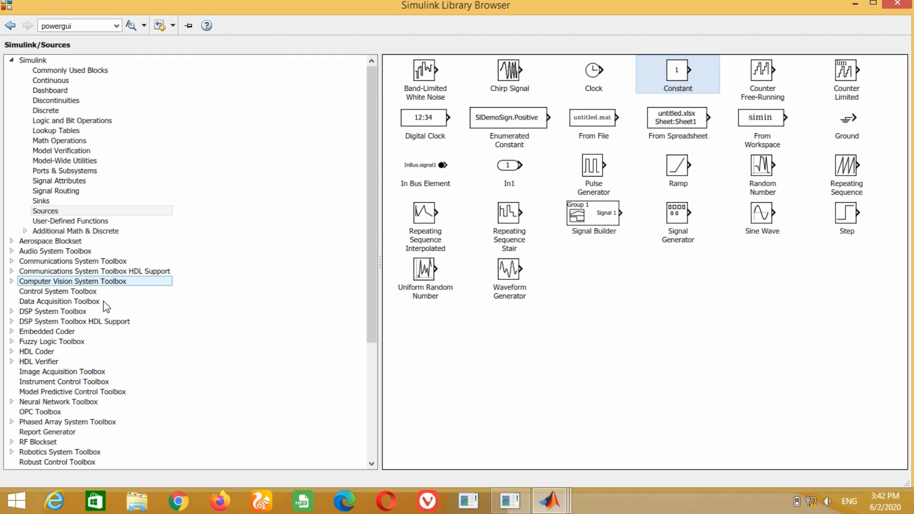
click(49, 81)
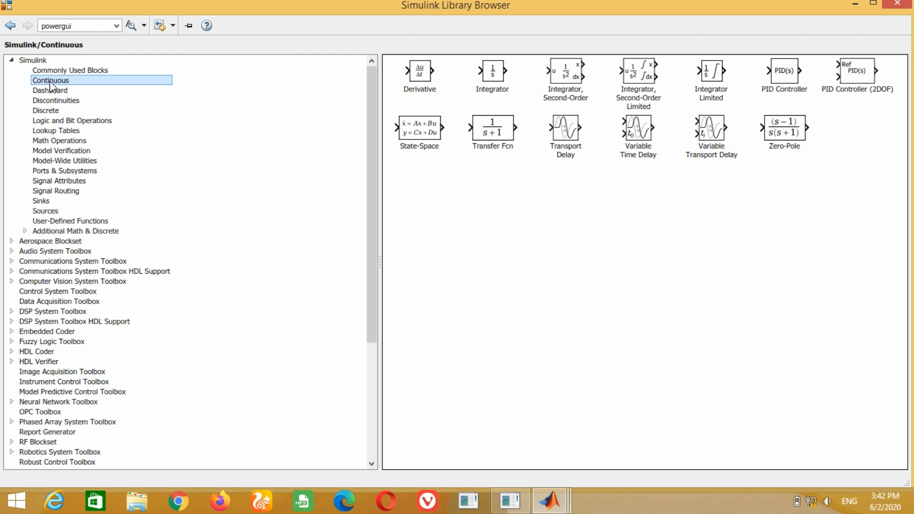
click(784, 76)
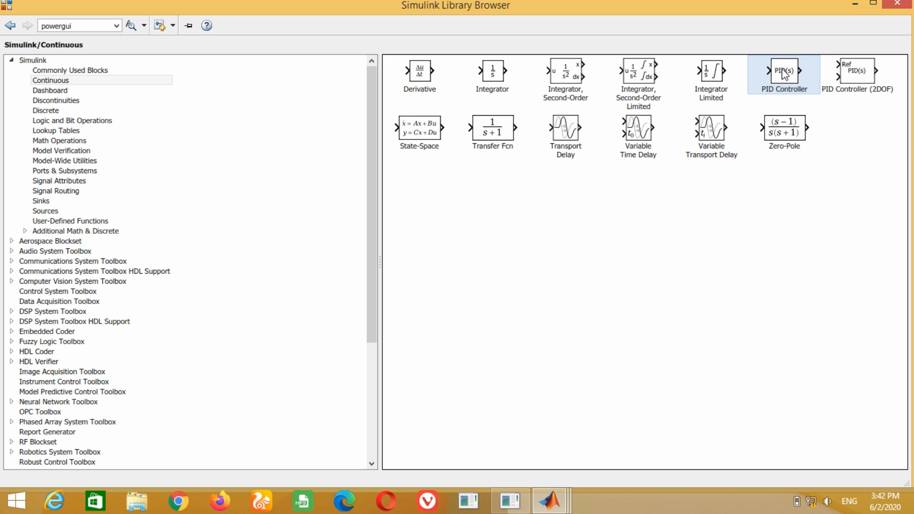
mouse_move(551, 500)
click(742, 440)
drag(467, 281, 481, 410)
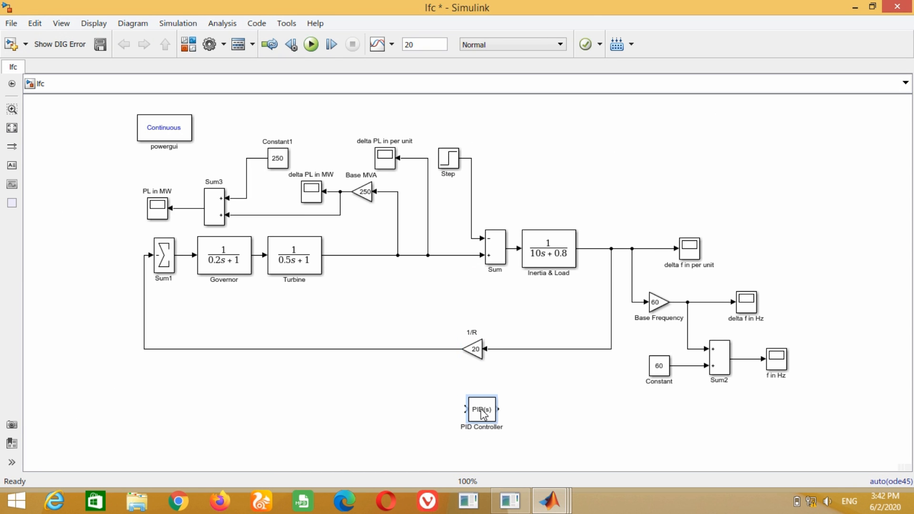
Step: Flip the PID Controller block and feed its input from the line leading to the 1/R gain
key(ctrl+i)
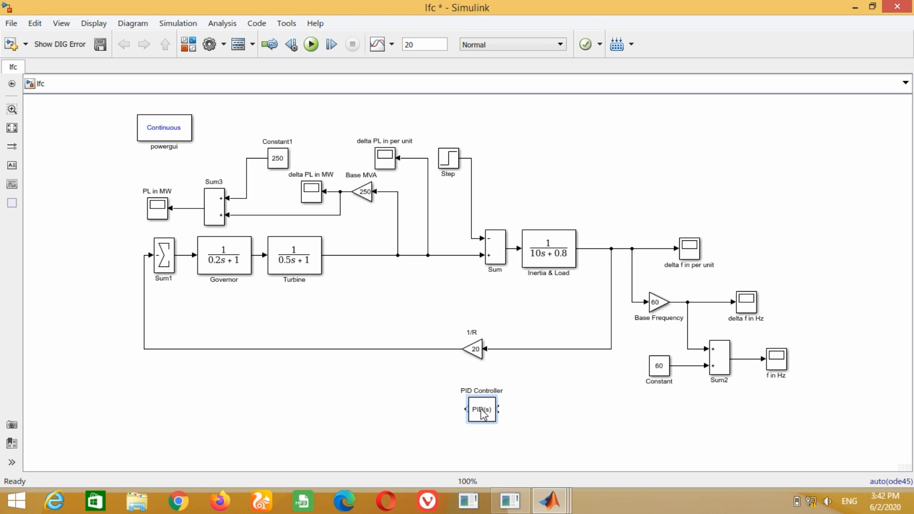
drag(498, 409, 611, 349)
Step: Set Sum1's list of signs to "--" to give it two negative inputs
double_click(164, 256)
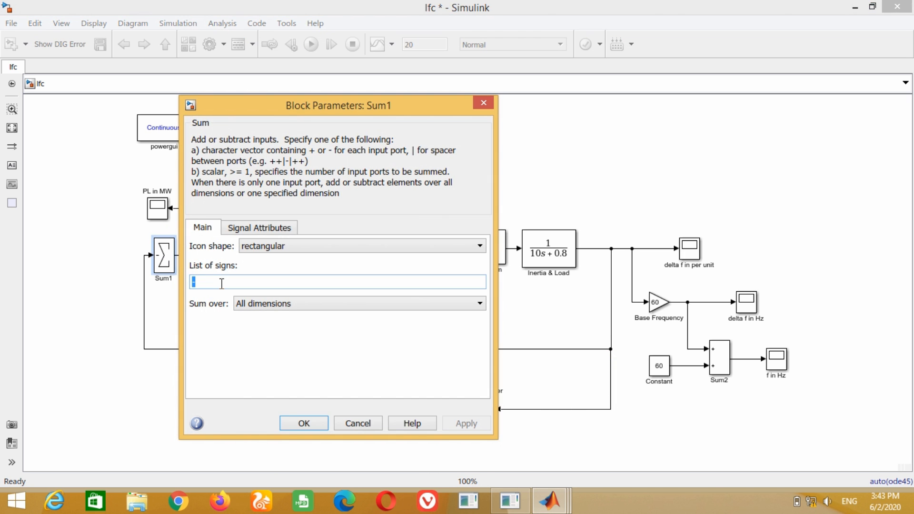
text(--)
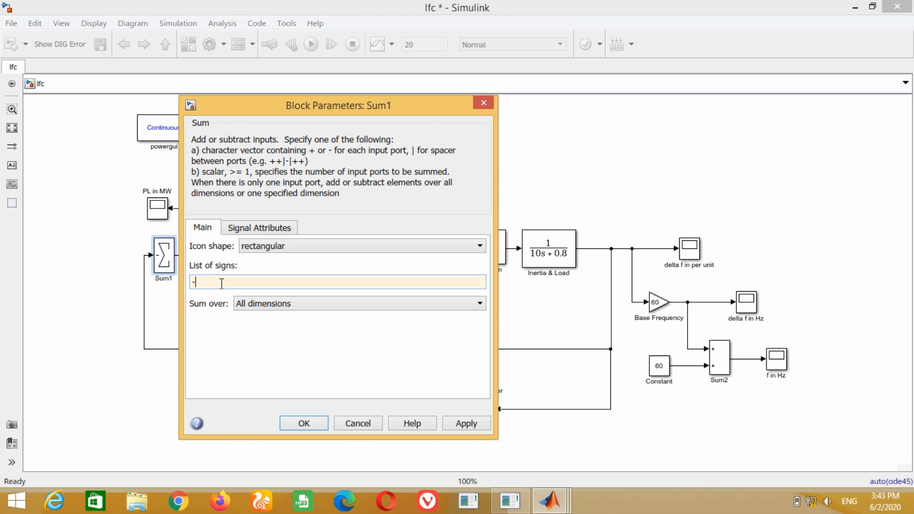
key(Return)
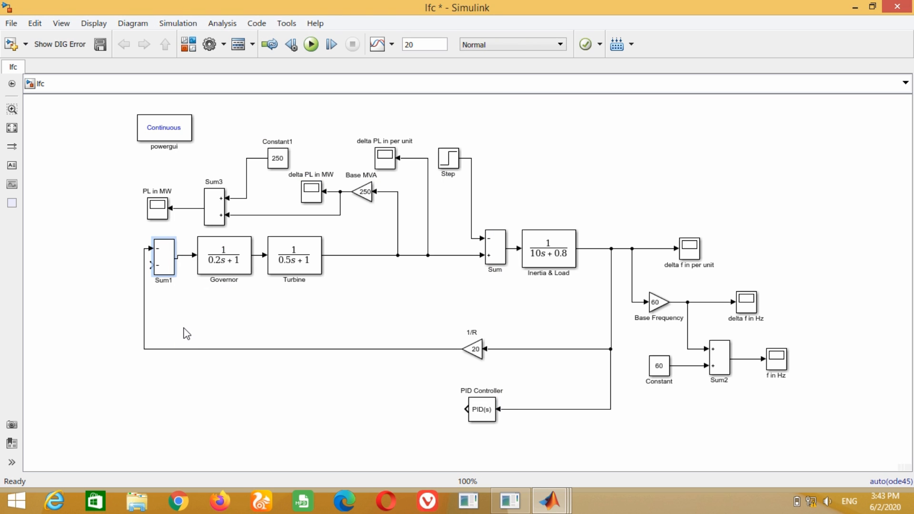
Step: Reroute the 1/R gain to Sum1's lower input and connect the PID Controller output to its upper input
click(143, 318)
key(Delete)
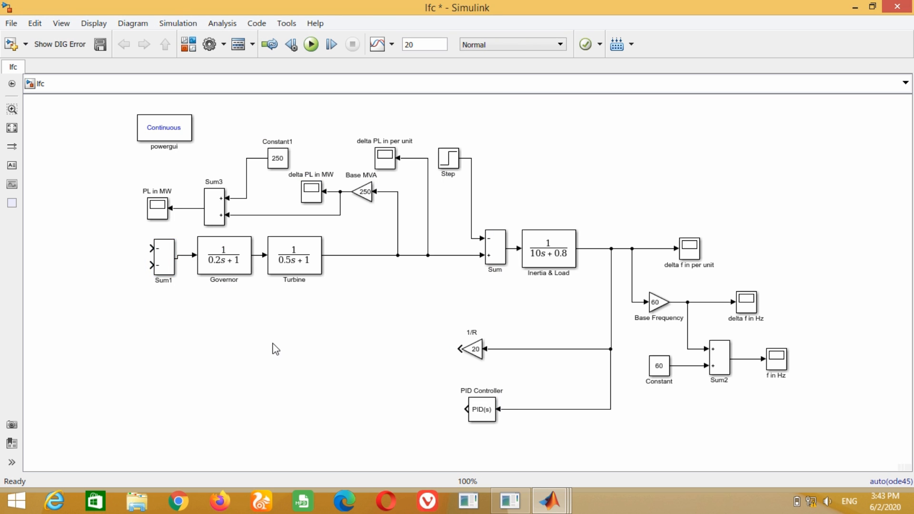
mouse_move(465, 349)
mouse_down()
mouse_move(417, 349)
mouse_move(143, 290)
mouse_move(150, 265)
mouse_up()
mouse_move(464, 408)
mouse_down()
mouse_move(132, 265)
mouse_move(151, 248)
mouse_up()
drag(483, 411, 433, 405)
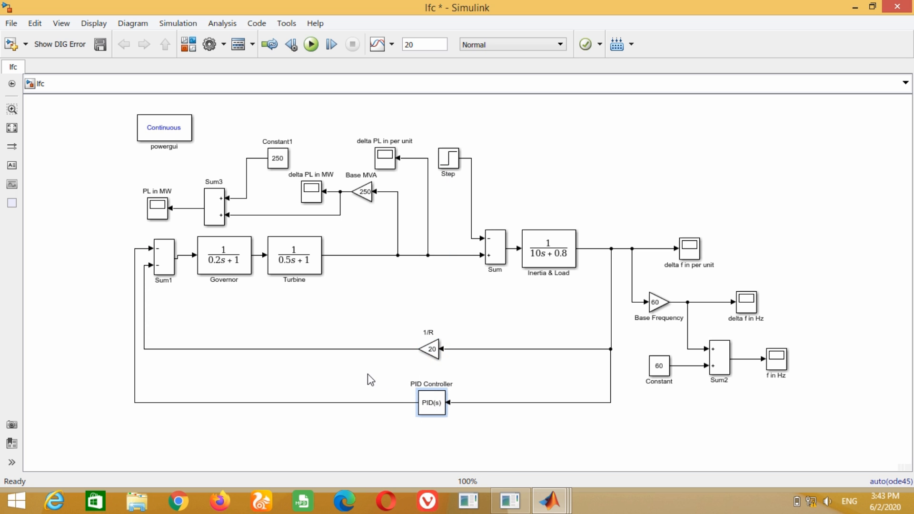
Step: Set the PID Controller gains to proportional 5, integral 3 and derivative 1
double_click(431, 405)
drag(135, 78, 277, 94)
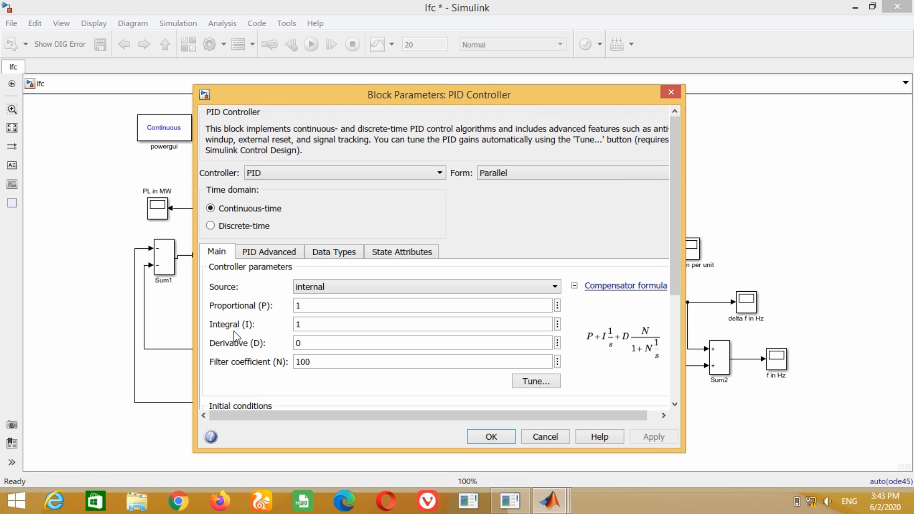
double_click(320, 310)
text(5)
double_click(309, 324)
text(3)
double_click(310, 343)
text(1)
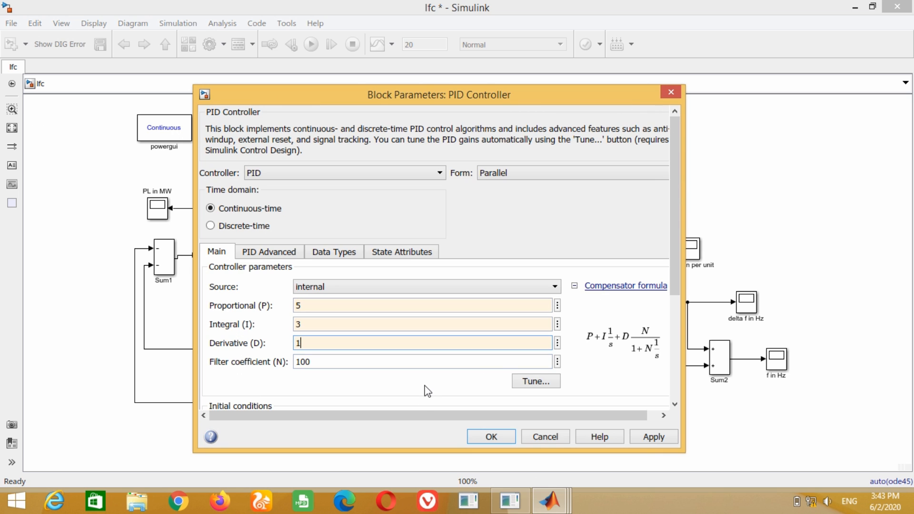
click(650, 437)
click(485, 438)
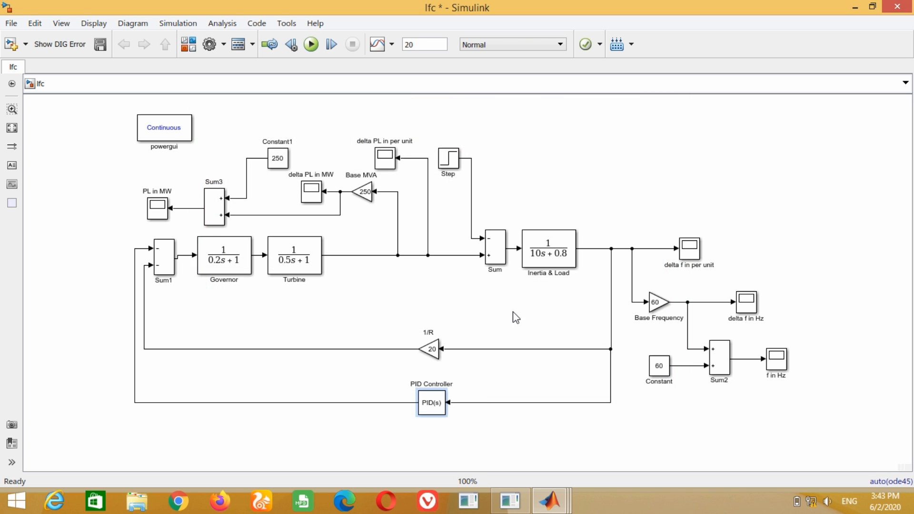
Step: Run the simulation, examine the autoscaled frequency response in the "f in Hz" scope and close it
click(314, 45)
click(776, 363)
double_click(776, 362)
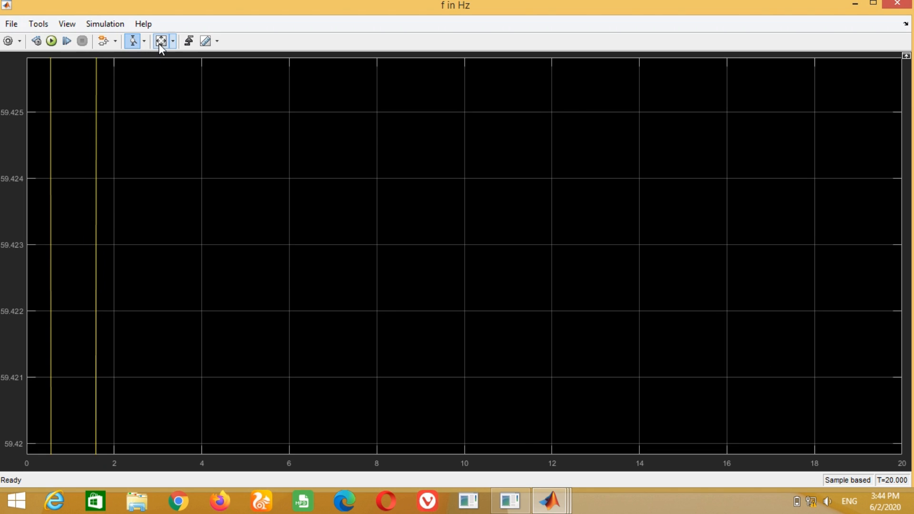
click(161, 41)
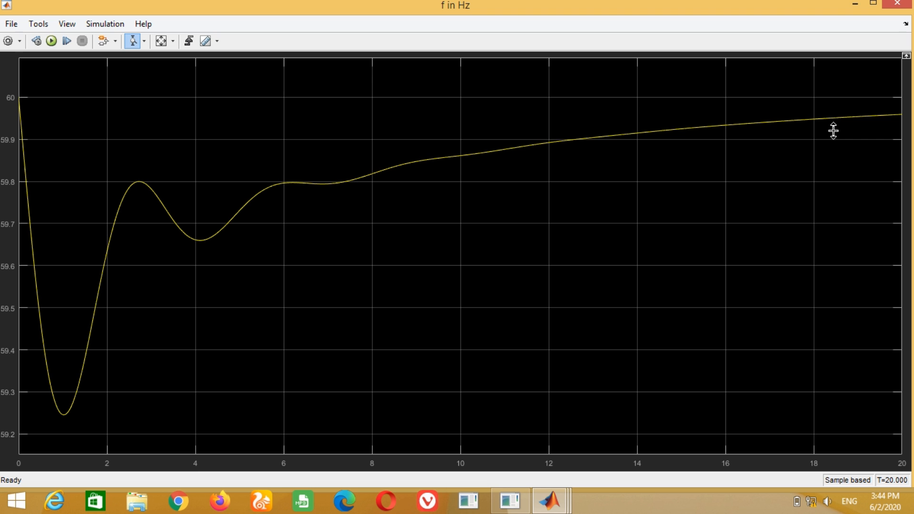
click(897, 4)
Step: Set the PID Controller gains to proportional 10, integral 5 and derivative 2
click(434, 405)
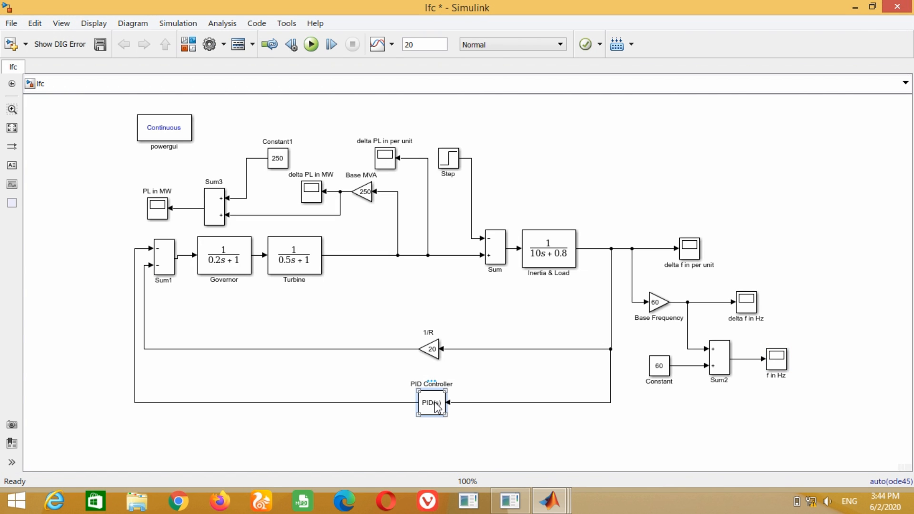
double_click(434, 405)
double_click(281, 308)
text(10)
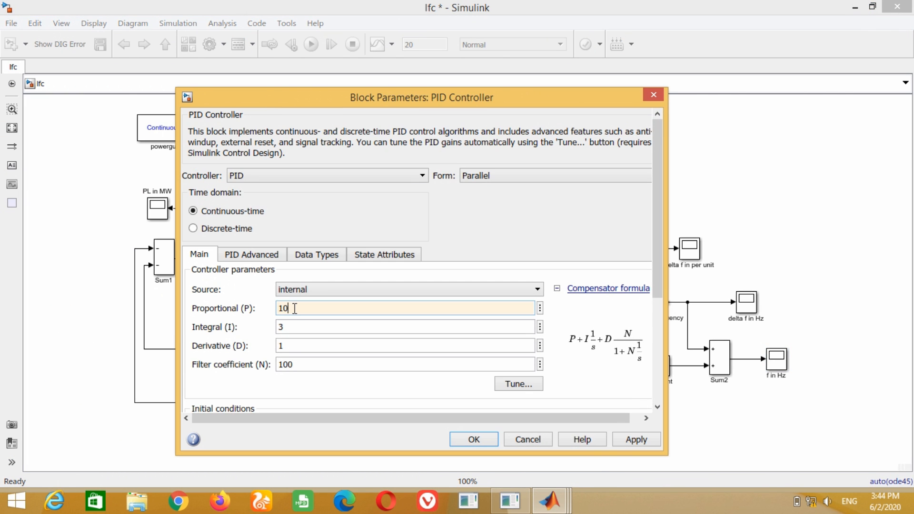
double_click(289, 327)
text(5)
double_click(290, 345)
text(2)
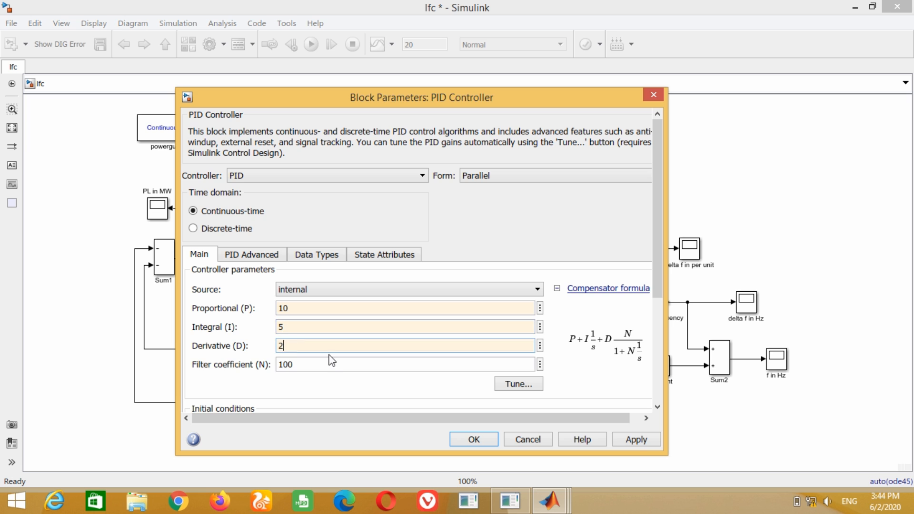
click(474, 438)
Step: Rerun the simulation with the new gains and view the autoscaled response in the "f in Hz" scope
click(310, 44)
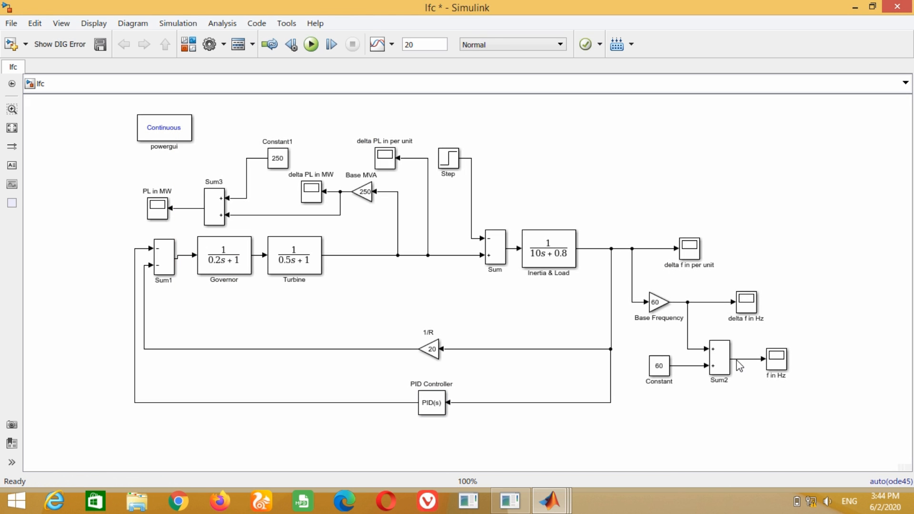
double_click(776, 360)
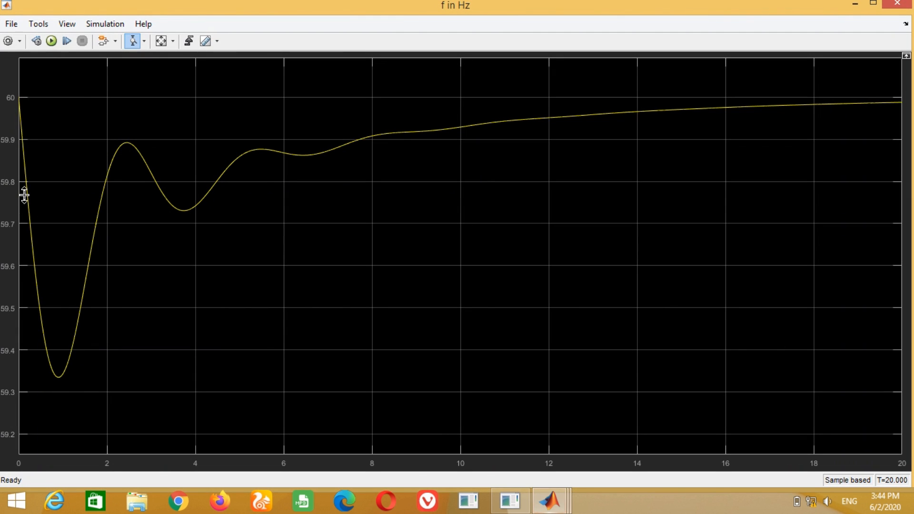
click(162, 41)
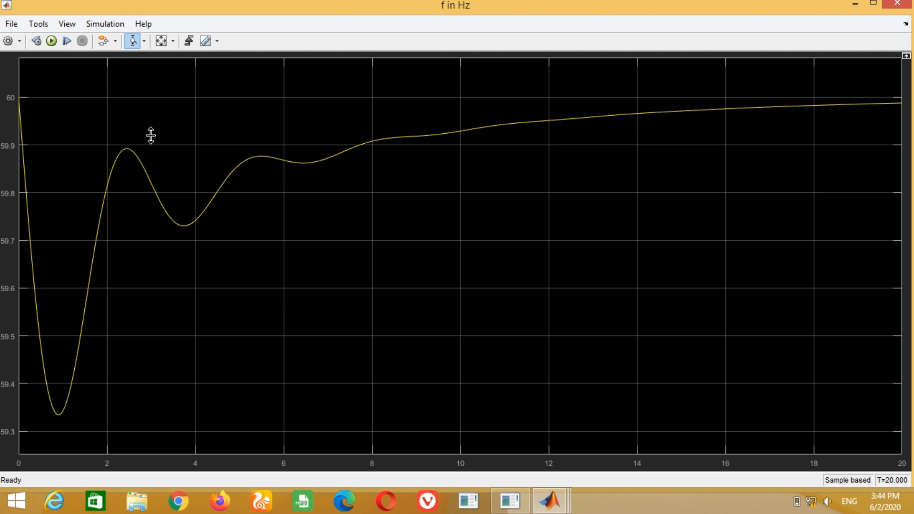
Step: Check the zoom and scaling options of the "f in Hz" scope and autoscale its frequency response
click(144, 41)
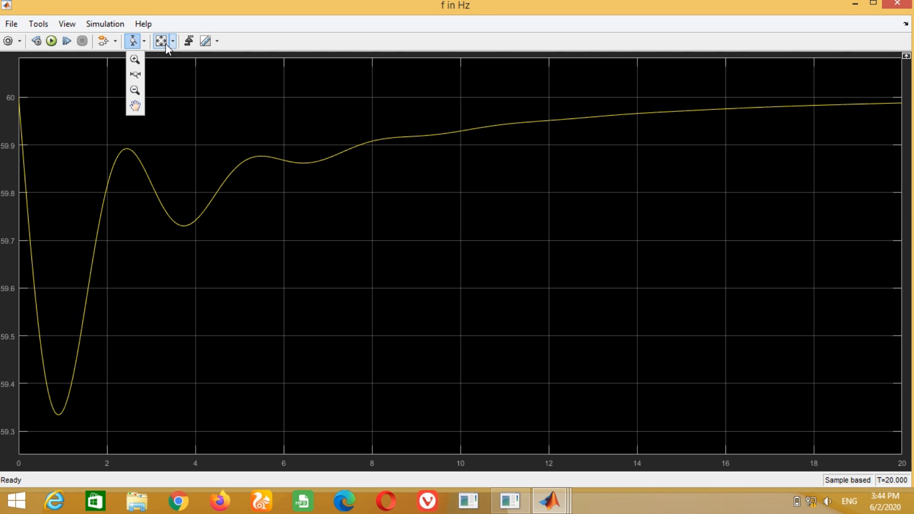
click(173, 41)
click(161, 42)
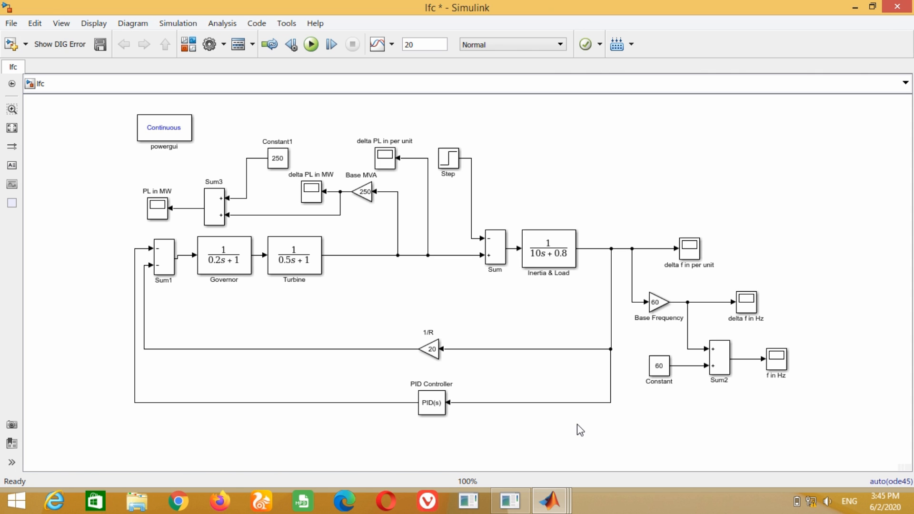
Step: Set the PID Controller gains to proportional 50, integral 30 and derivative 10
click(432, 403)
double_click(432, 403)
drag(294, 132, 315, 108)
double_click(318, 317)
text(50)
double_click(308, 336)
text(30)
double_click(307, 355)
text(10)
click(649, 447)
click(490, 447)
Step: Run the simulation with the increased gains, examine the frequency response in the "f in Hz" scope and close it
click(311, 44)
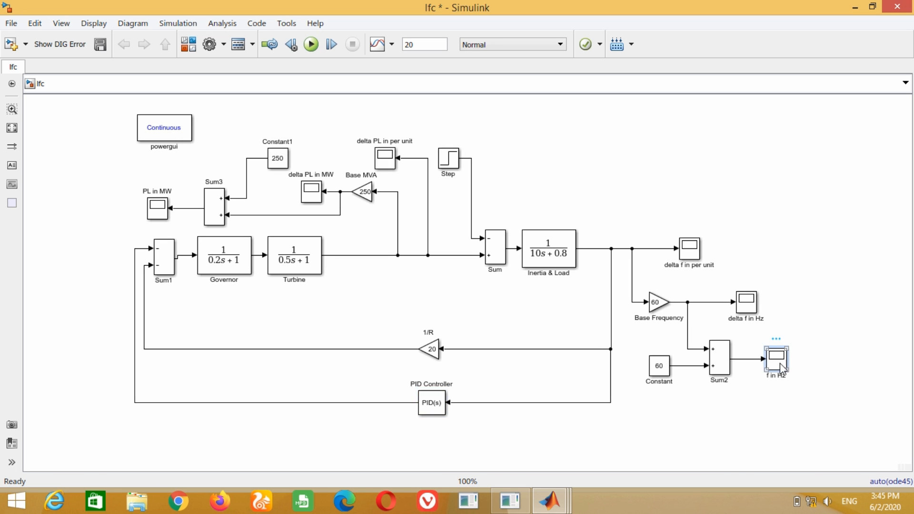
double_click(779, 362)
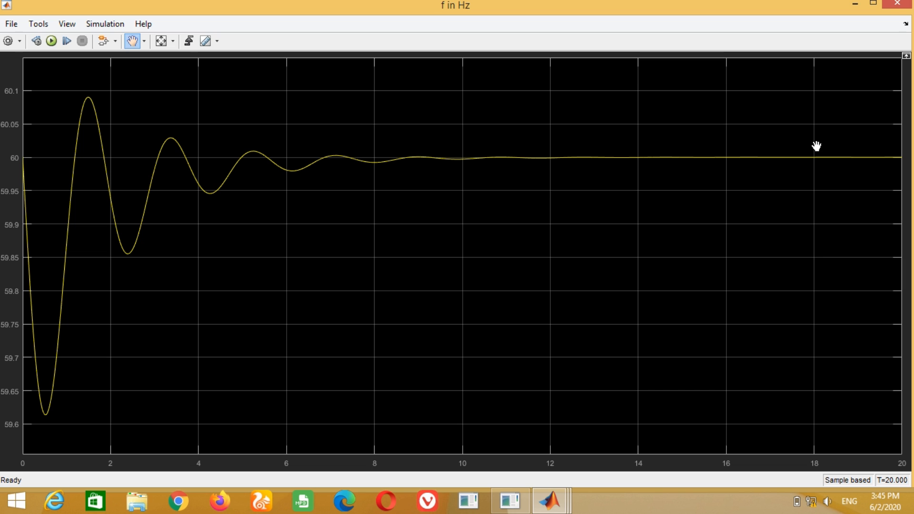
click(897, 4)
Step: Examine the frequency deviation in the "delta f in per unit" and "delta f in Hz" scopes, closing each one
click(689, 252)
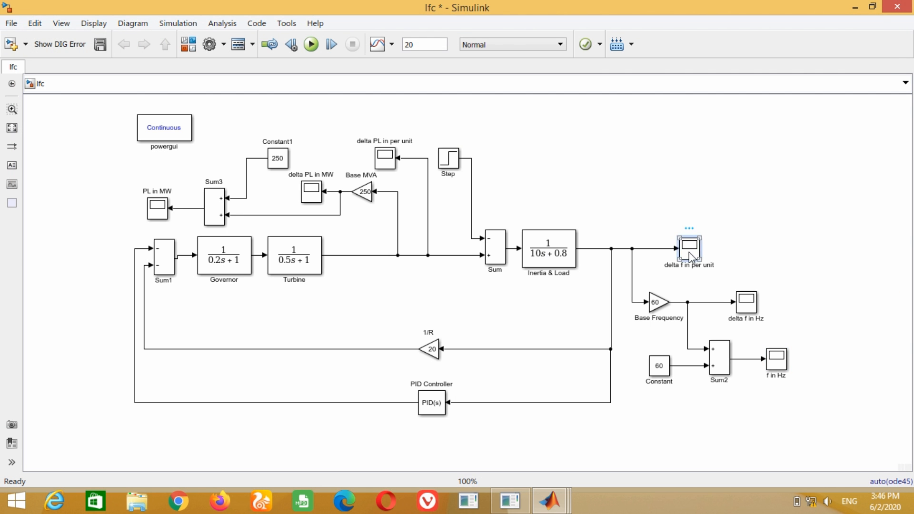
double_click(690, 253)
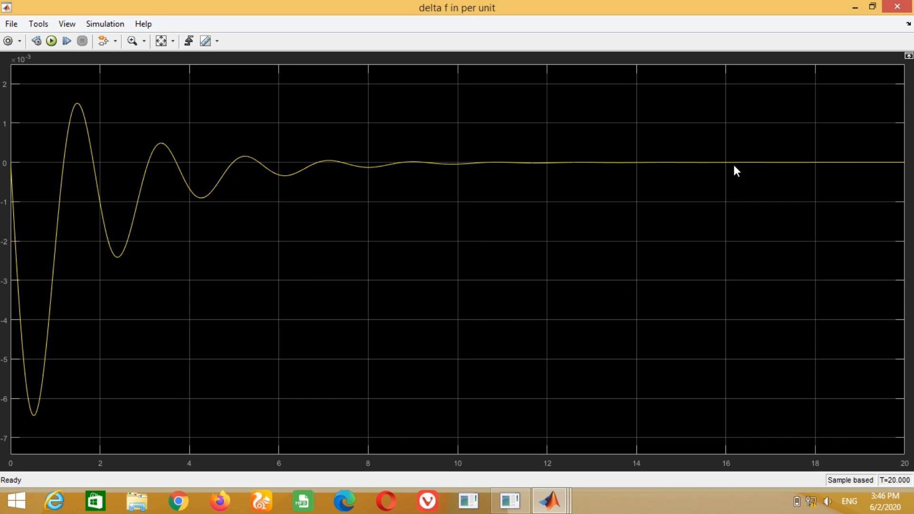
click(896, 6)
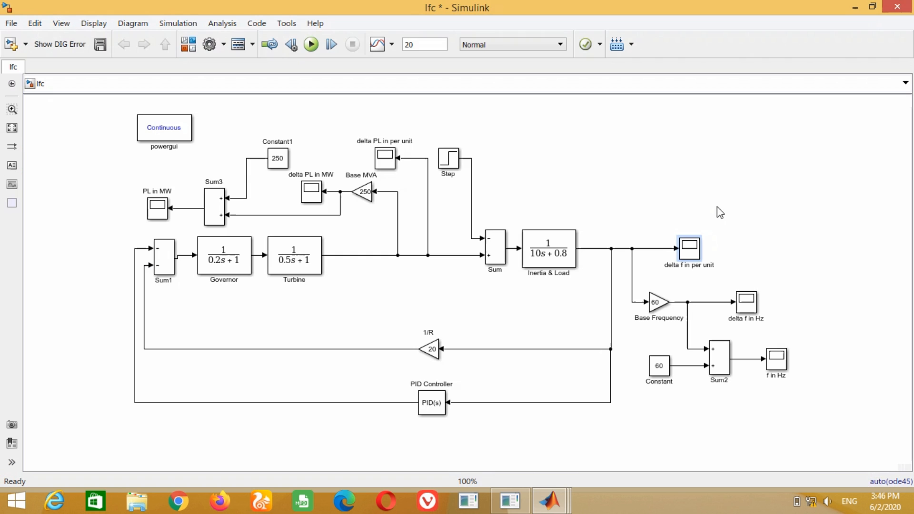
double_click(754, 304)
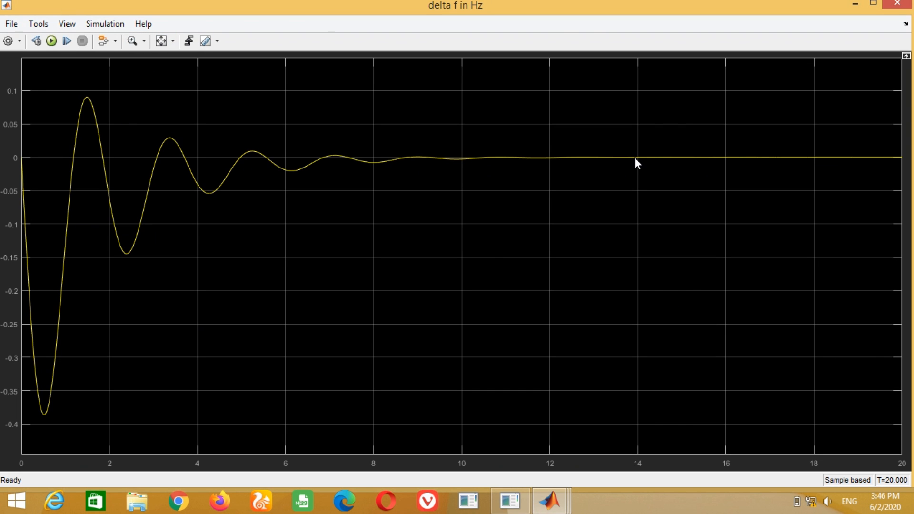
click(896, 5)
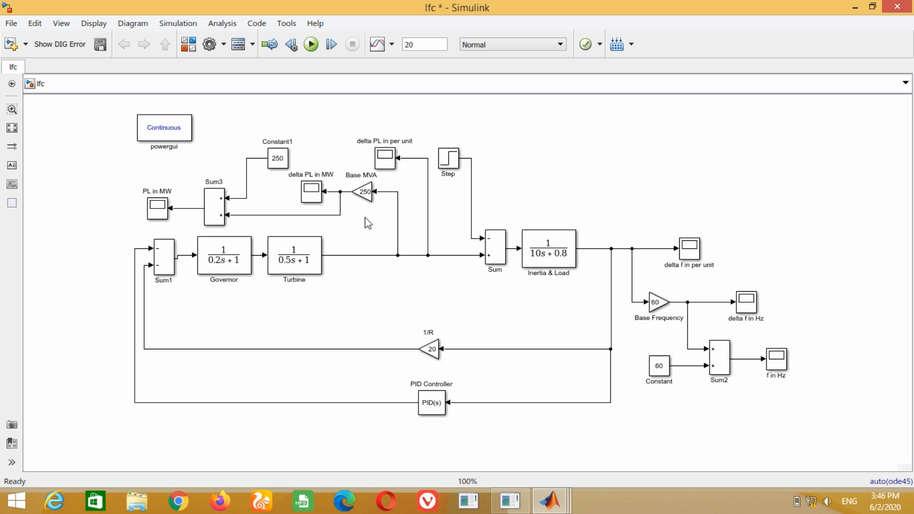
Step: Examine the power change in the "delta PL in per unit" and "delta PL in MW" scopes, closing each one
click(383, 162)
double_click(382, 162)
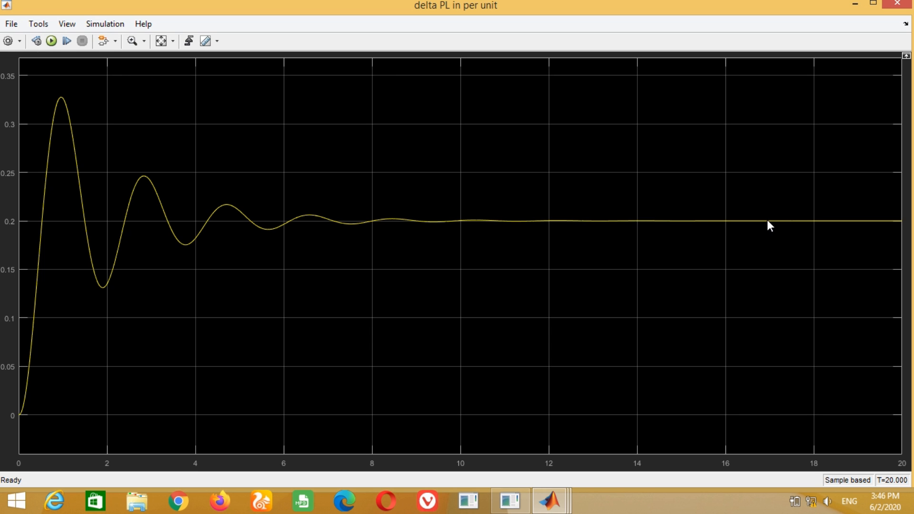
click(897, 5)
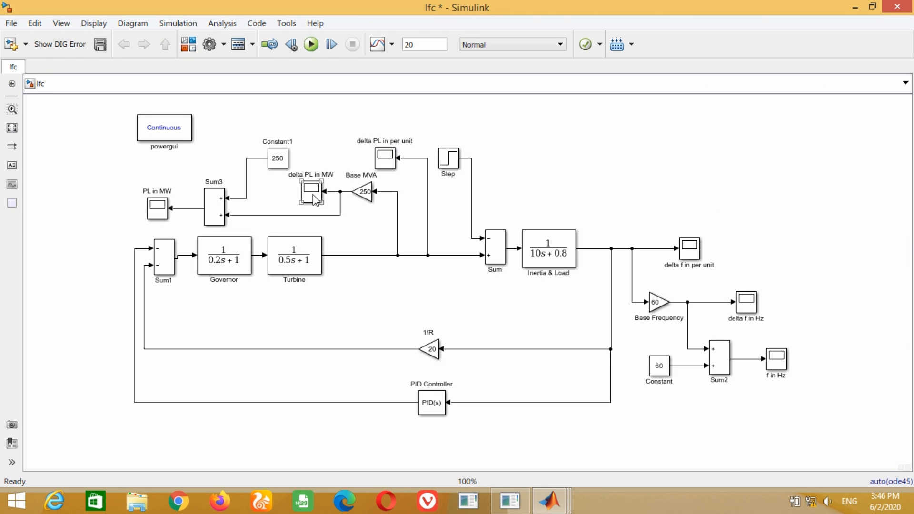
double_click(311, 192)
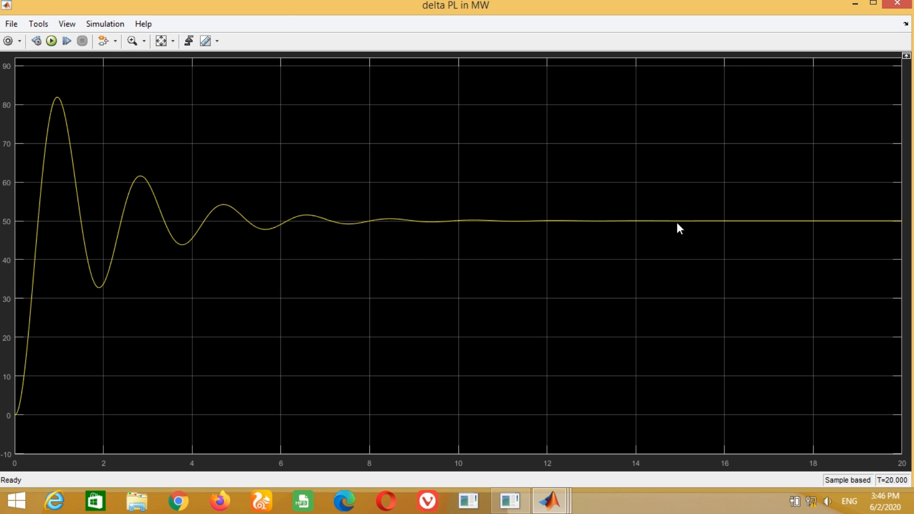
click(897, 5)
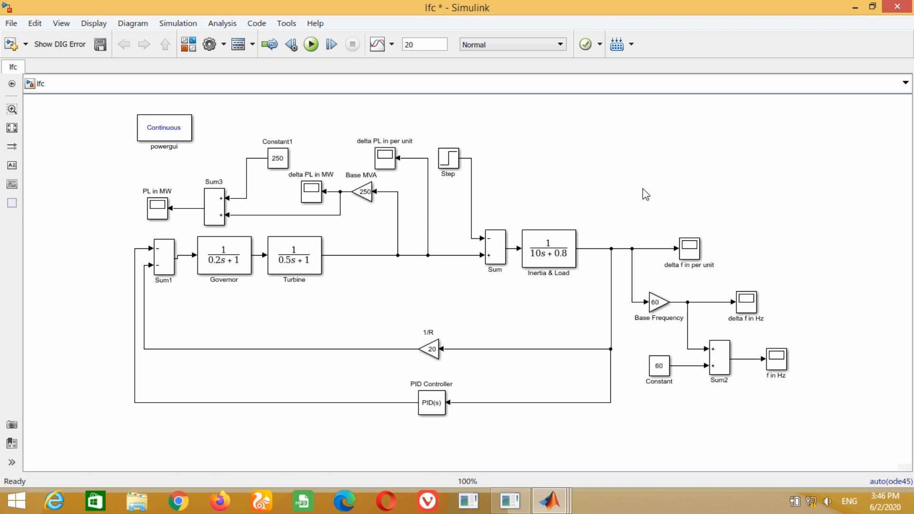
Step: Examine the autoscaled total power response in the "PL in MW" scope and return to the model
click(156, 208)
double_click(156, 208)
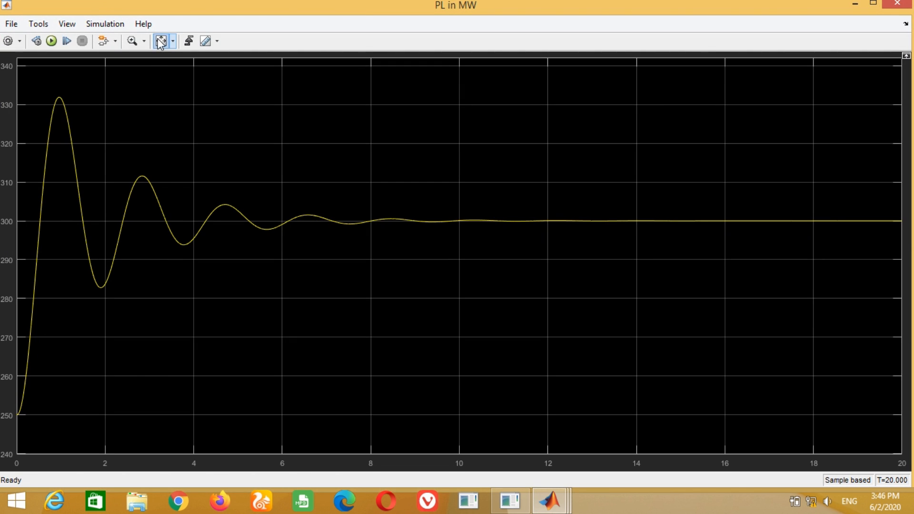
click(158, 39)
click(896, 3)
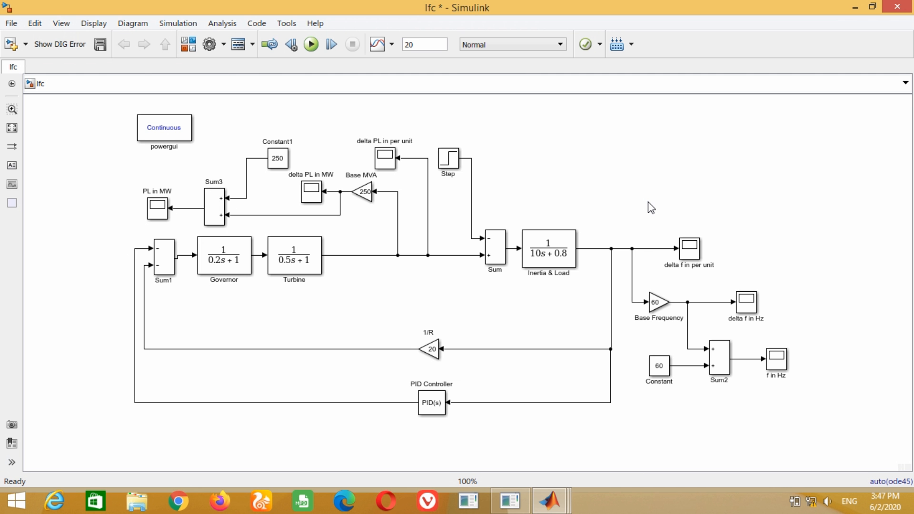
click(651, 208)
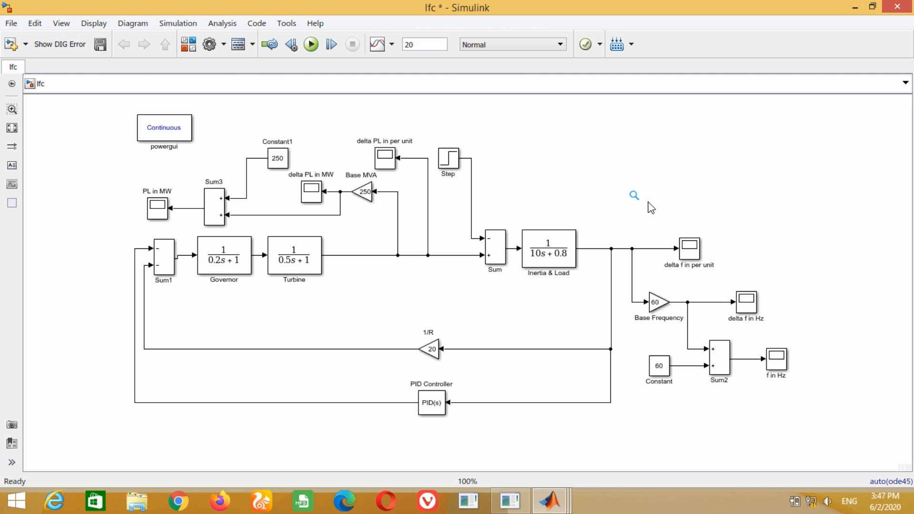